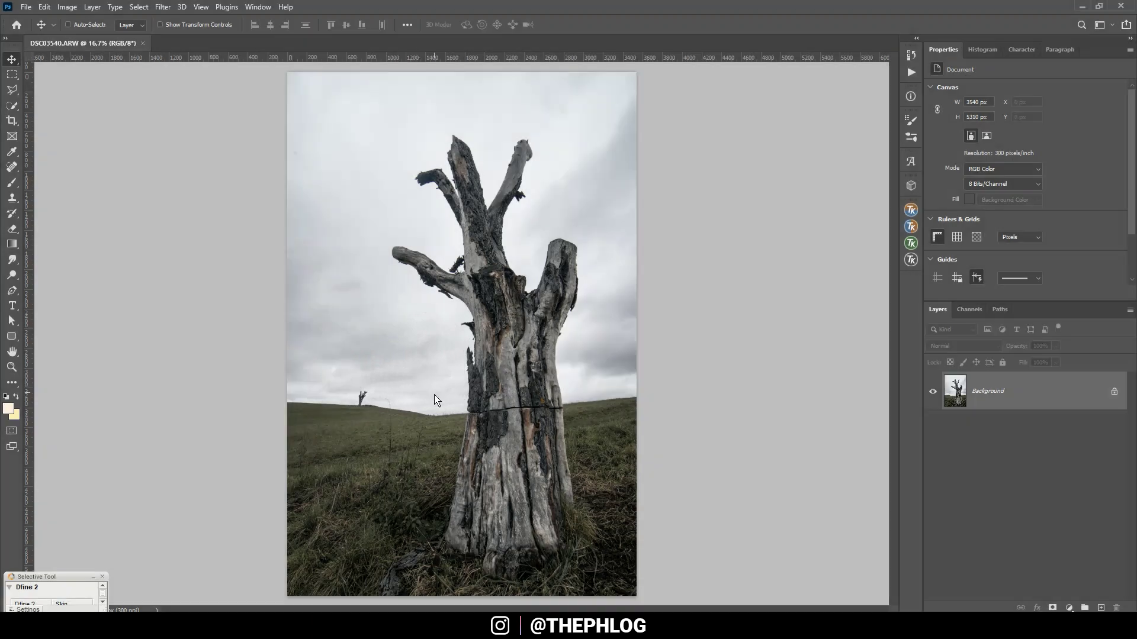
# Zoom in on the small distant tree, fit the photo on screen, and open the Edit menu
pyautogui.scroll(8, 346, 403)
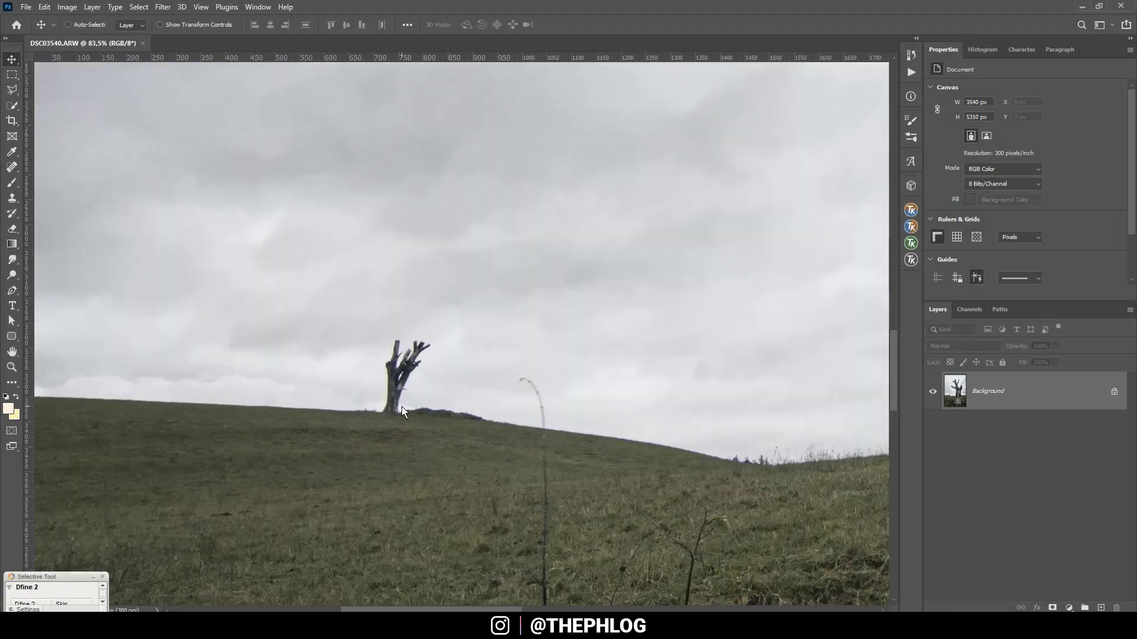
pyautogui.scroll(3, 400, 411)
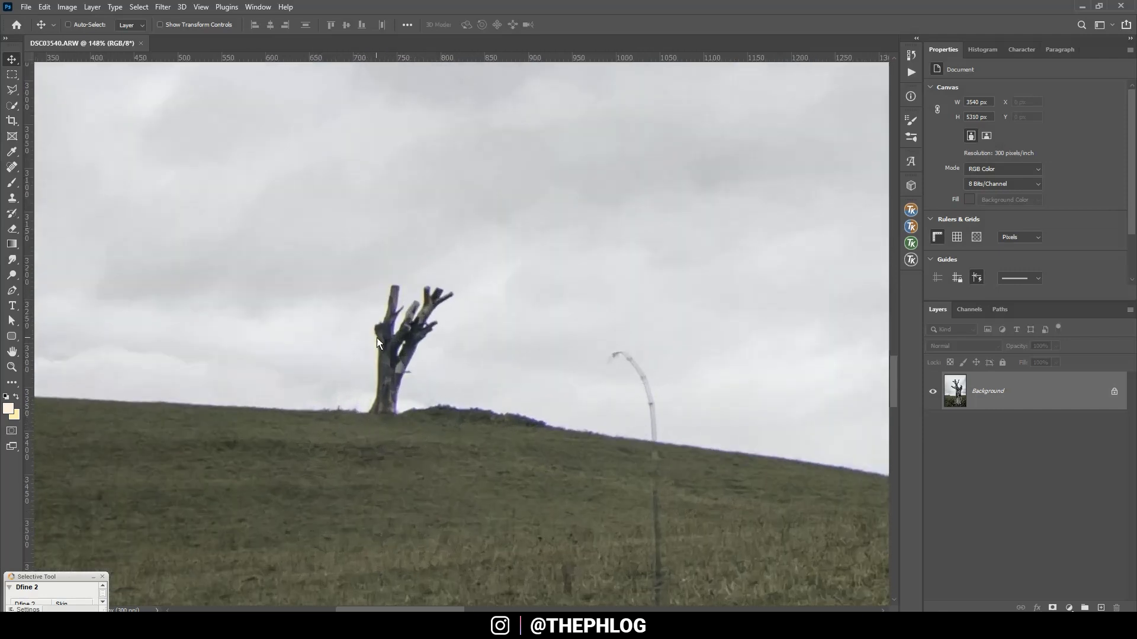
pyautogui.hotkey('ctrl', '0')
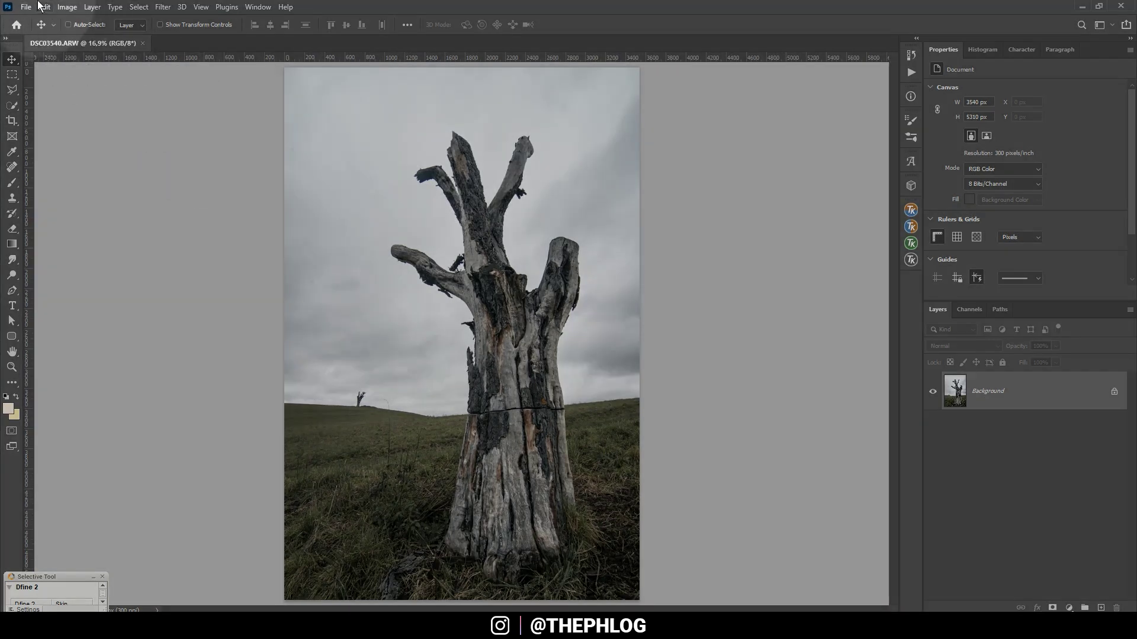
pyautogui.click(41, 6)
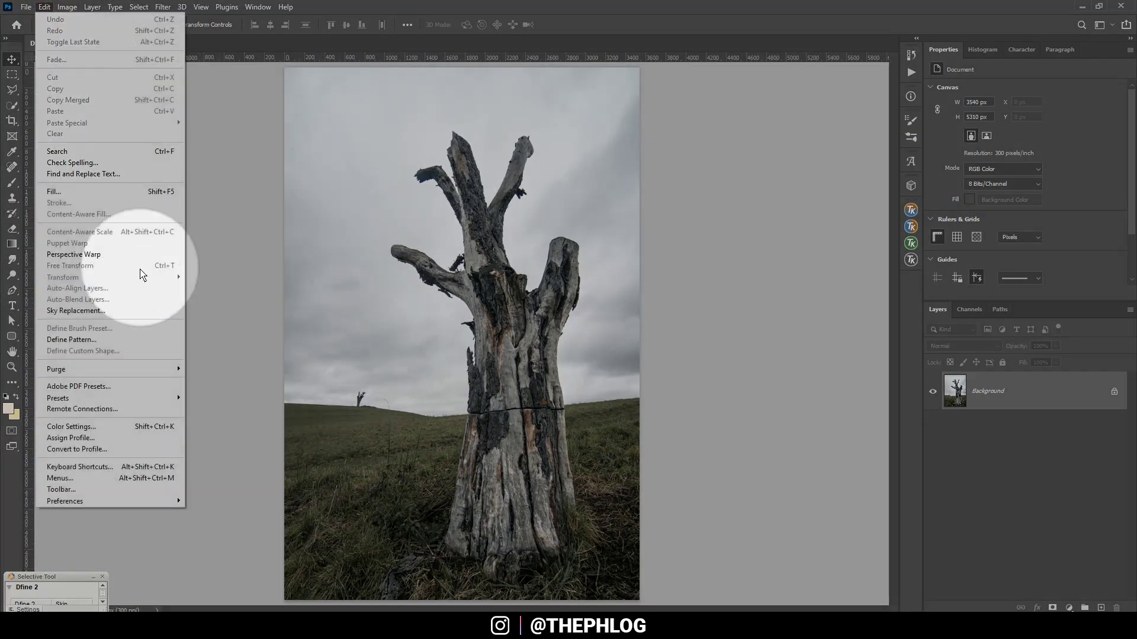
# In Sky Replacement, create a new custom sky preset from IMG_3555_2.tif
pyautogui.click(95, 311)
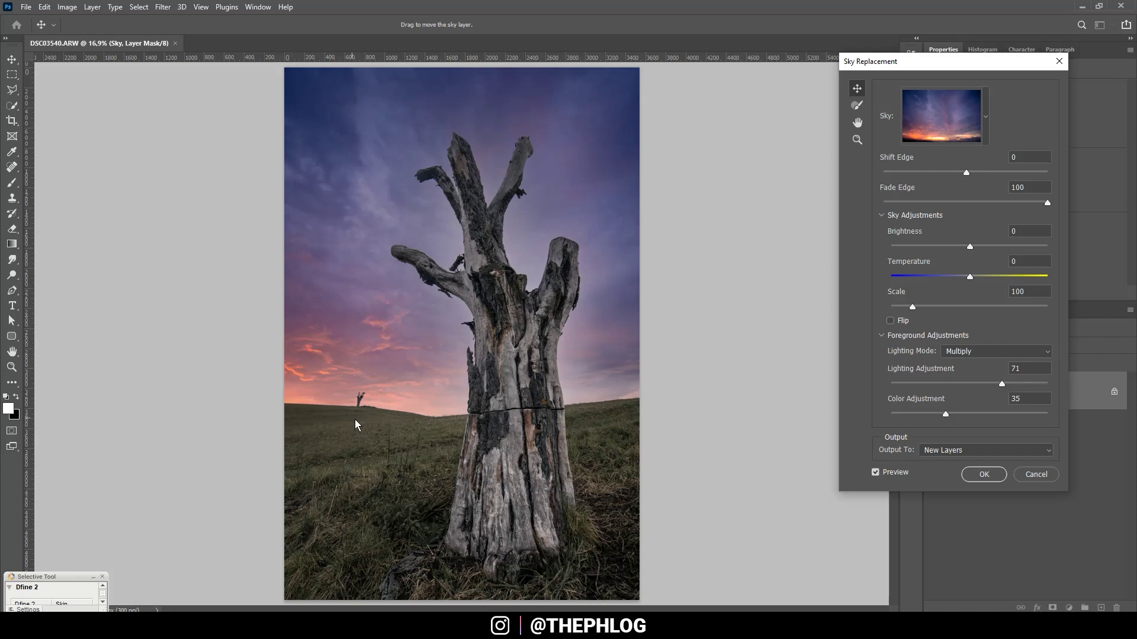
pyautogui.click(985, 116)
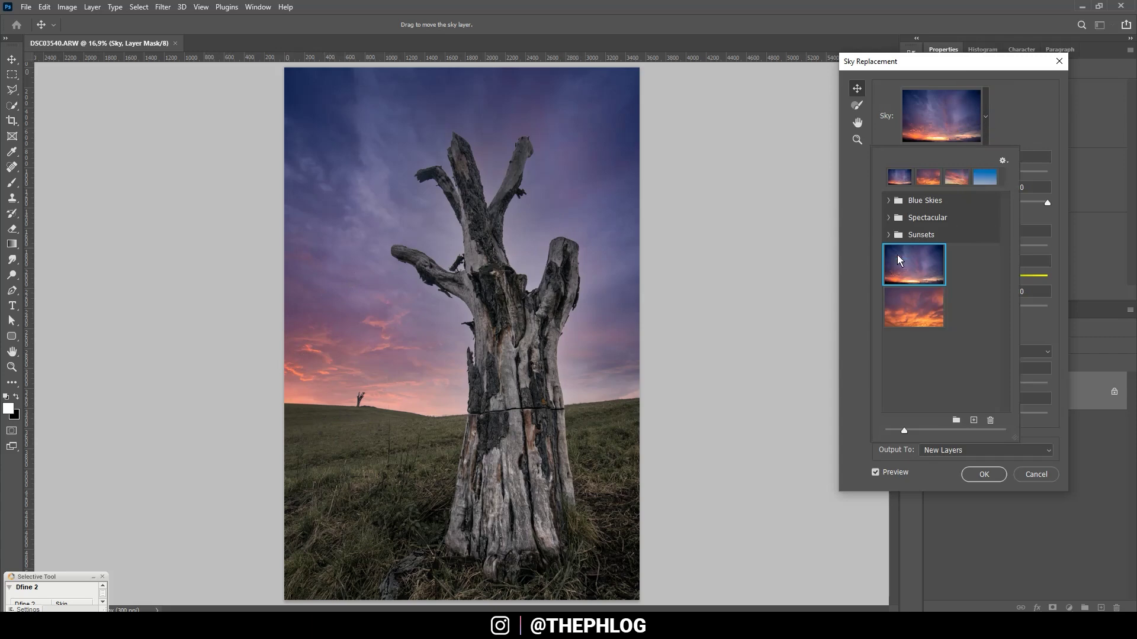
pyautogui.click(974, 421)
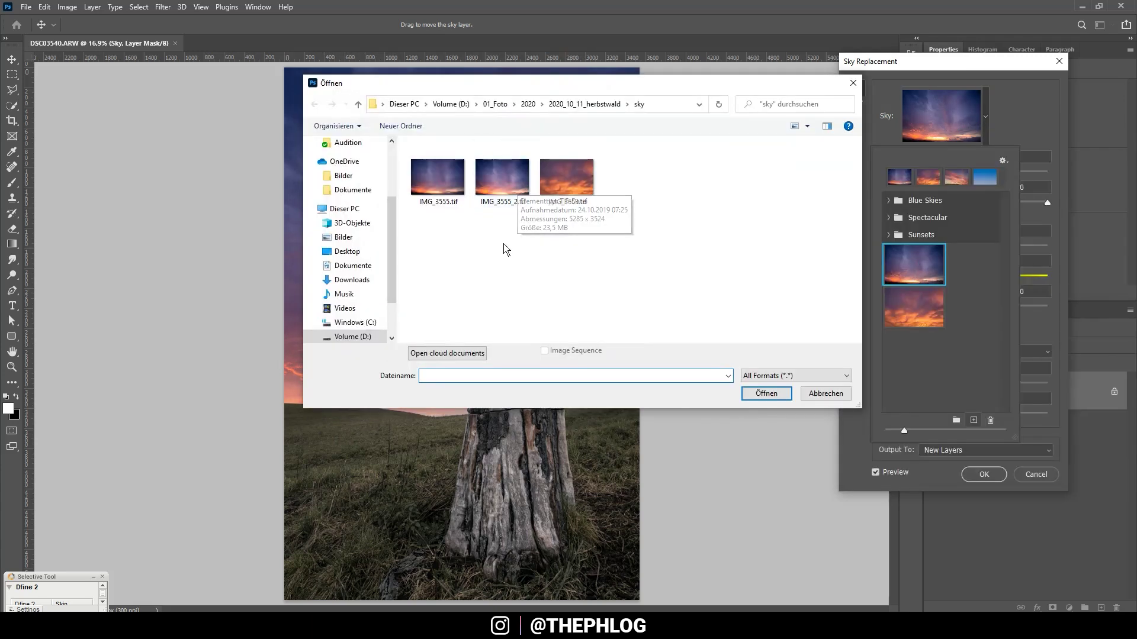
pyautogui.click(507, 191)
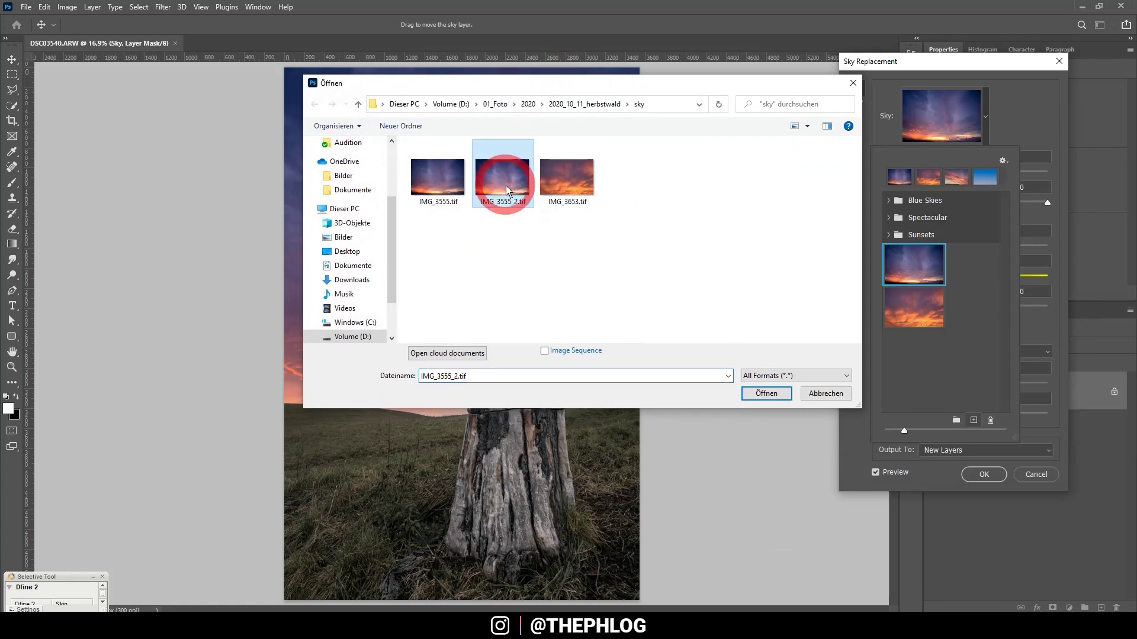
pyautogui.click(764, 393)
pyautogui.click(680, 195)
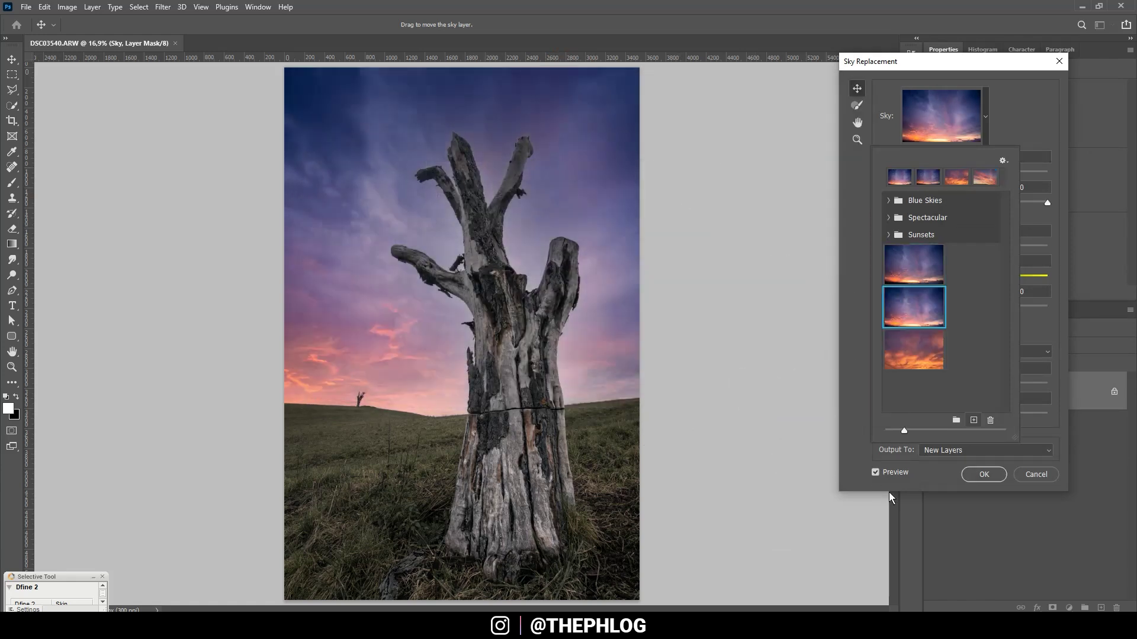
# Drag the sky so its glow sits behind the tree and set Fade Edge to 73
pyautogui.click(526, 247)
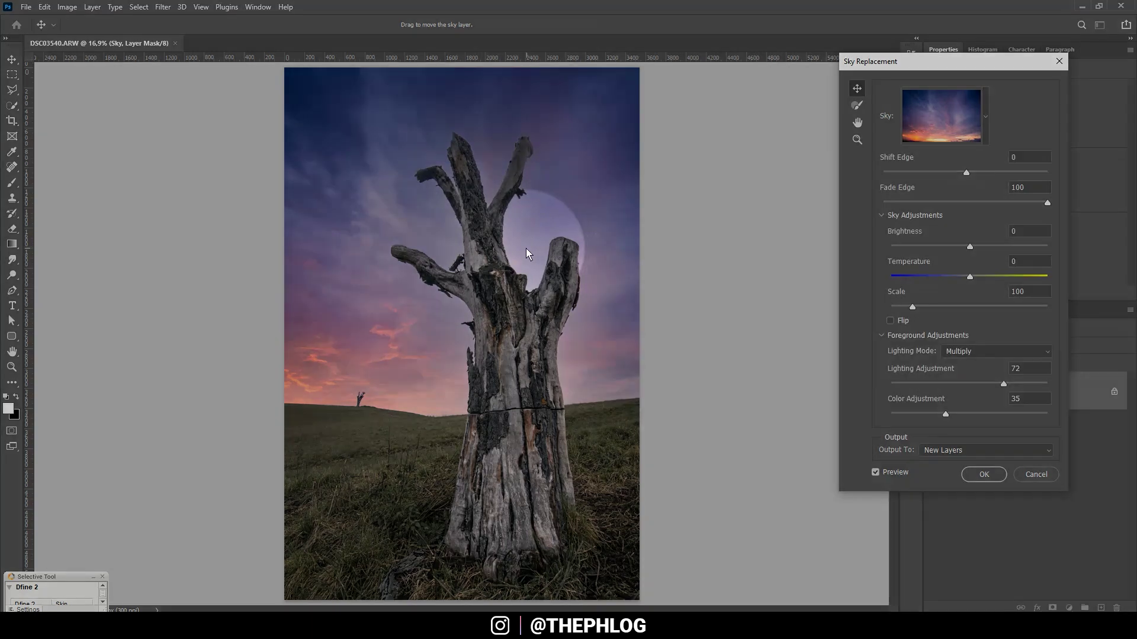
pyautogui.moveTo(523, 231); pyautogui.dragTo(593, 368)
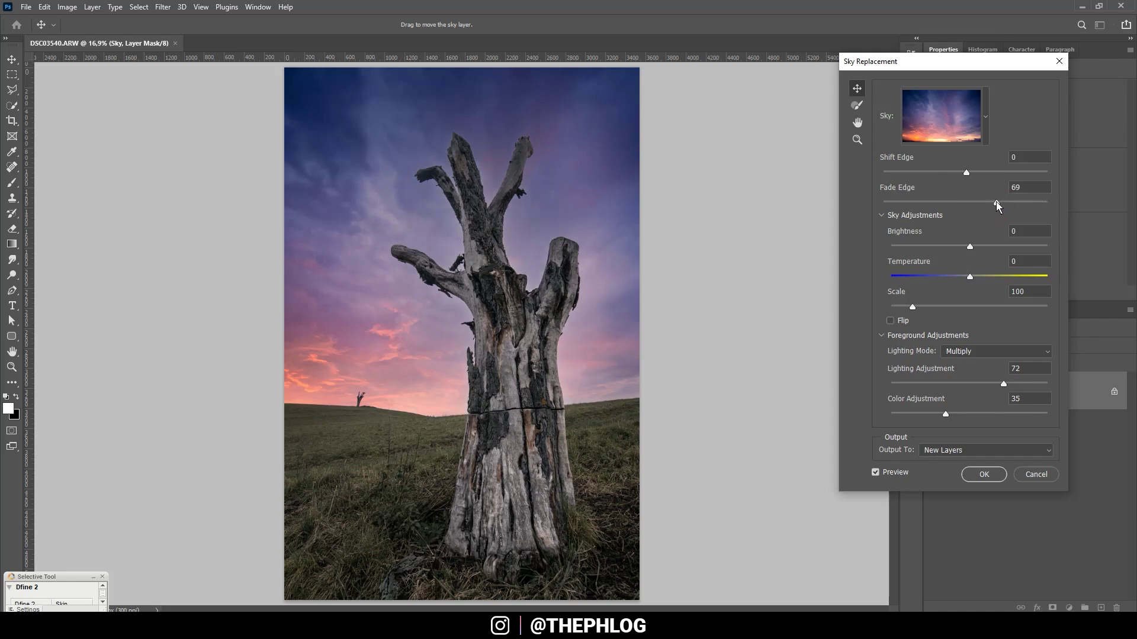
pyautogui.moveTo(997, 203); pyautogui.dragTo(990, 202)
pyautogui.moveTo(1002, 204); pyautogui.dragTo(1003, 204)
# Set Lighting Adjustment to 71 and Color Adjustment to 100, trying Flip before turning it off
pyautogui.moveTo(1046, 384); pyautogui.dragTo(1018, 383)
pyautogui.moveTo(944, 415); pyautogui.dragTo(984, 416)
pyautogui.click(889, 322)
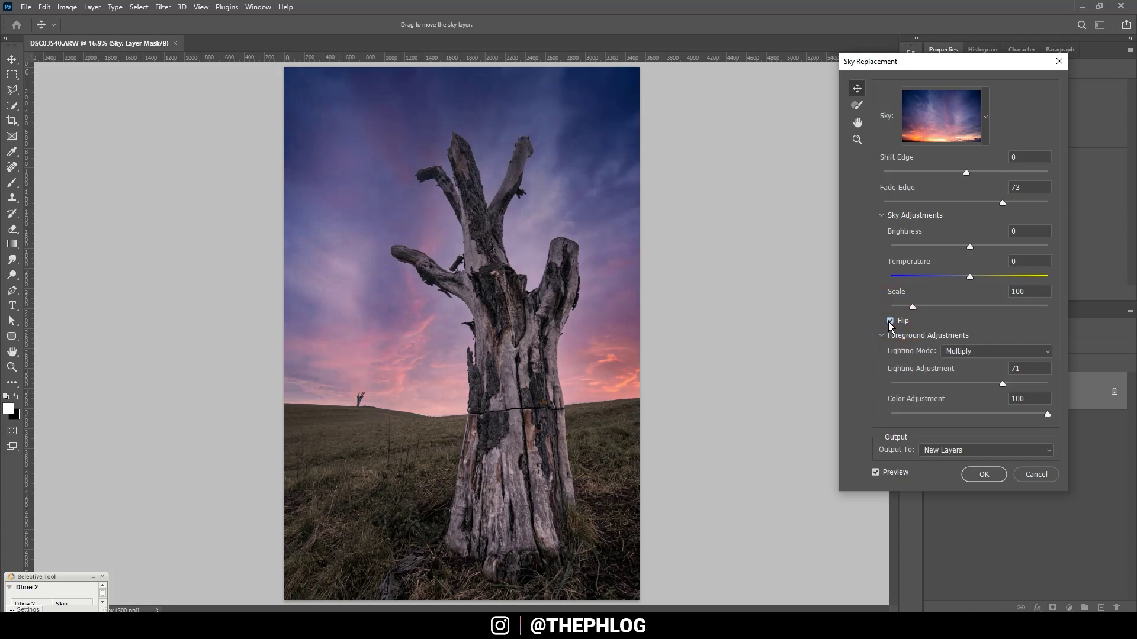
pyautogui.click(890, 322)
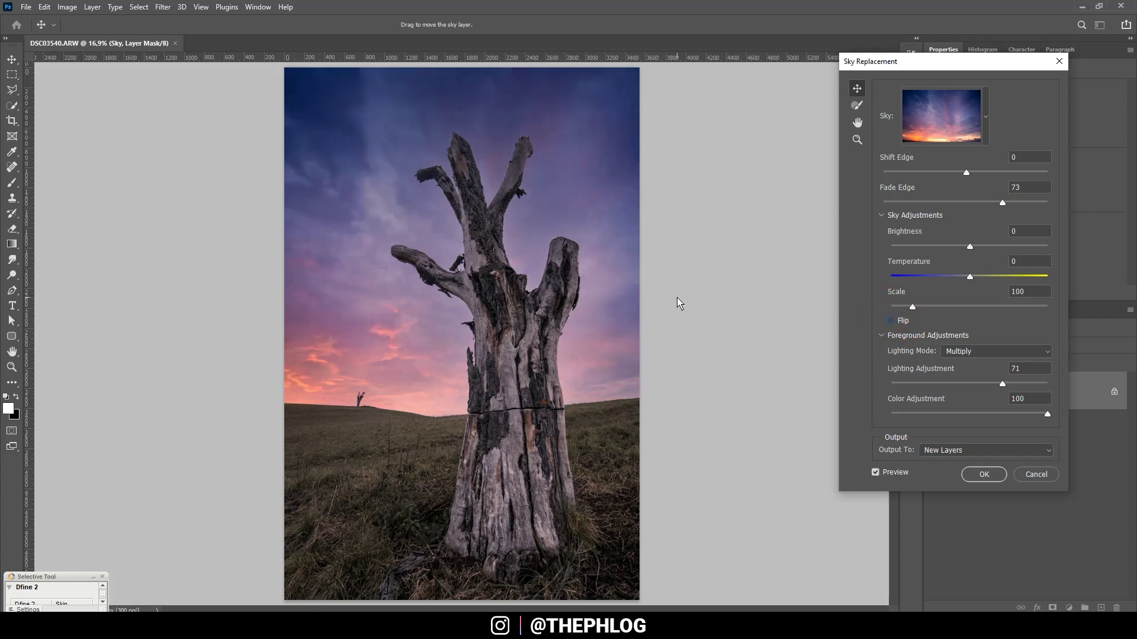
# Apply the sky replacement and view the Sky layer's mask alone in black and white
pyautogui.click(988, 473)
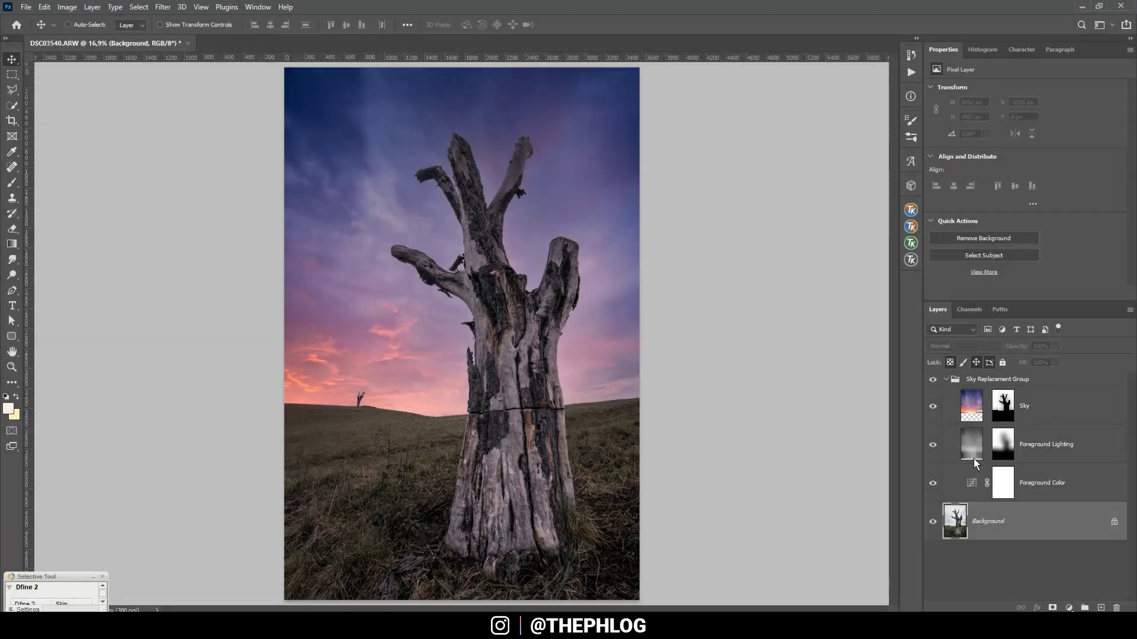
pyautogui.click(1004, 420)
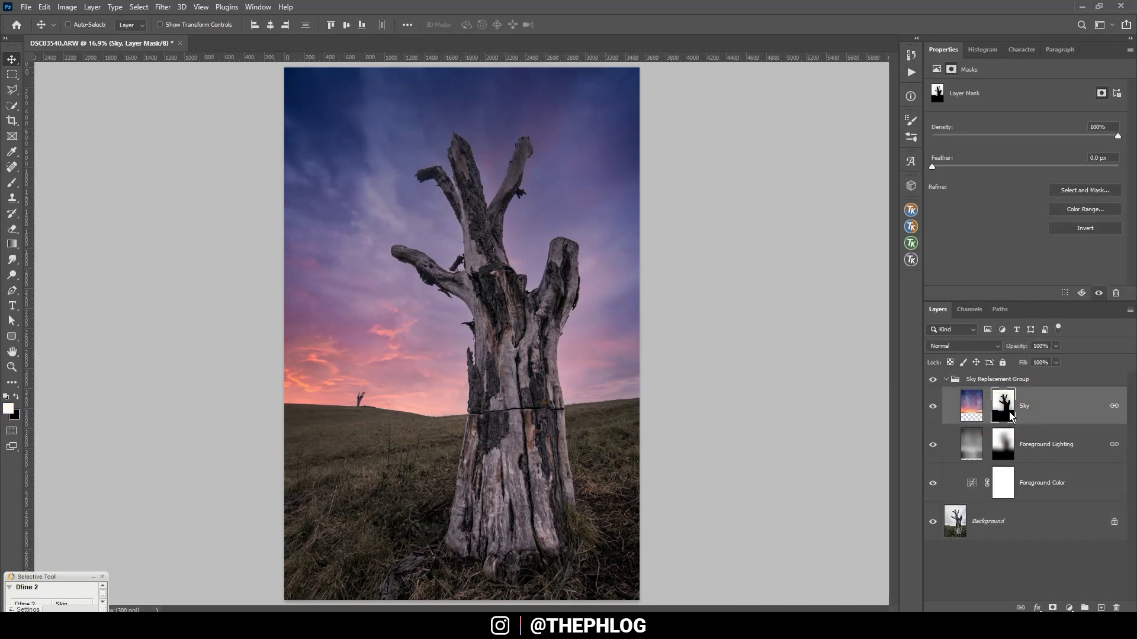
pyautogui.keyDown('alt'); pyautogui.click(1003, 413); pyautogui.keyUp('alt')
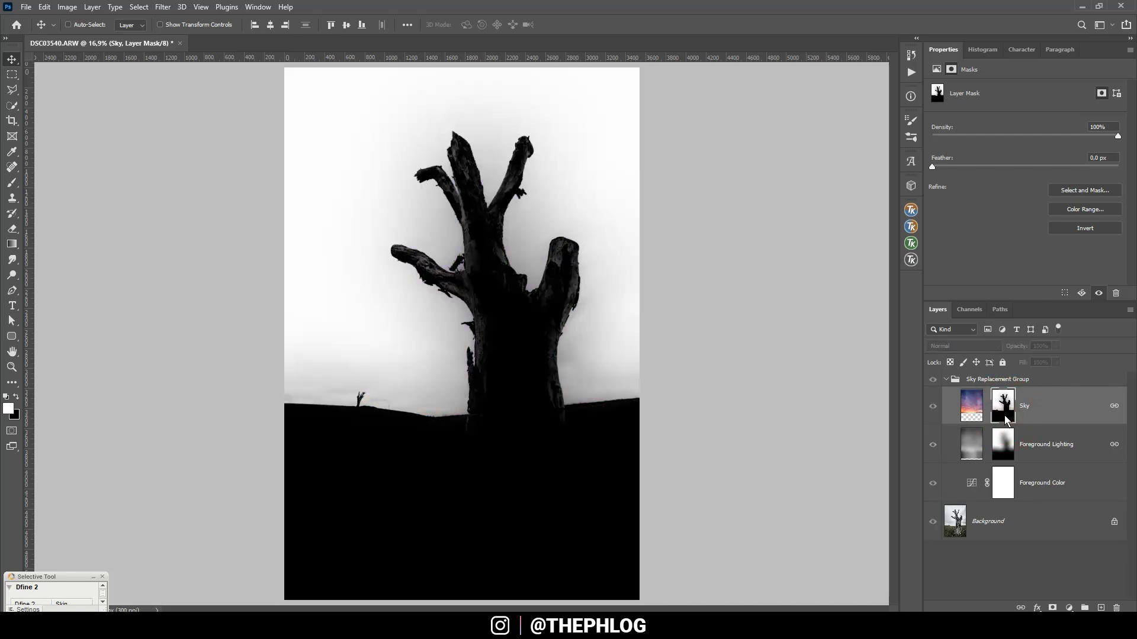
pyautogui.scroll(5, 519, 243)
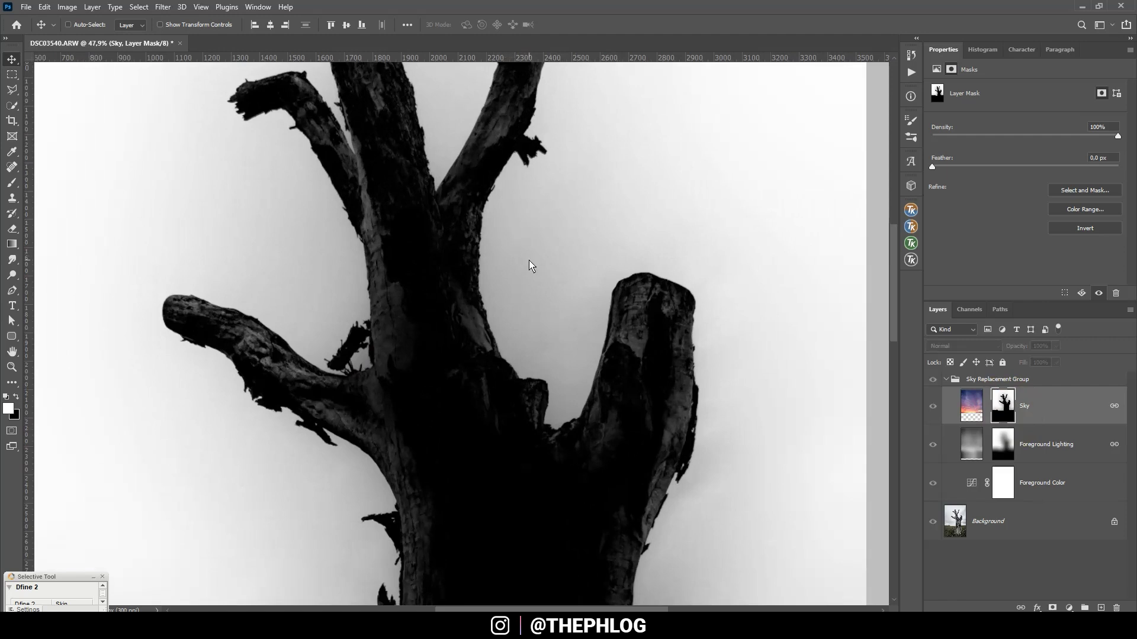
pyautogui.scroll(-2, 528, 261)
pyautogui.press('b')
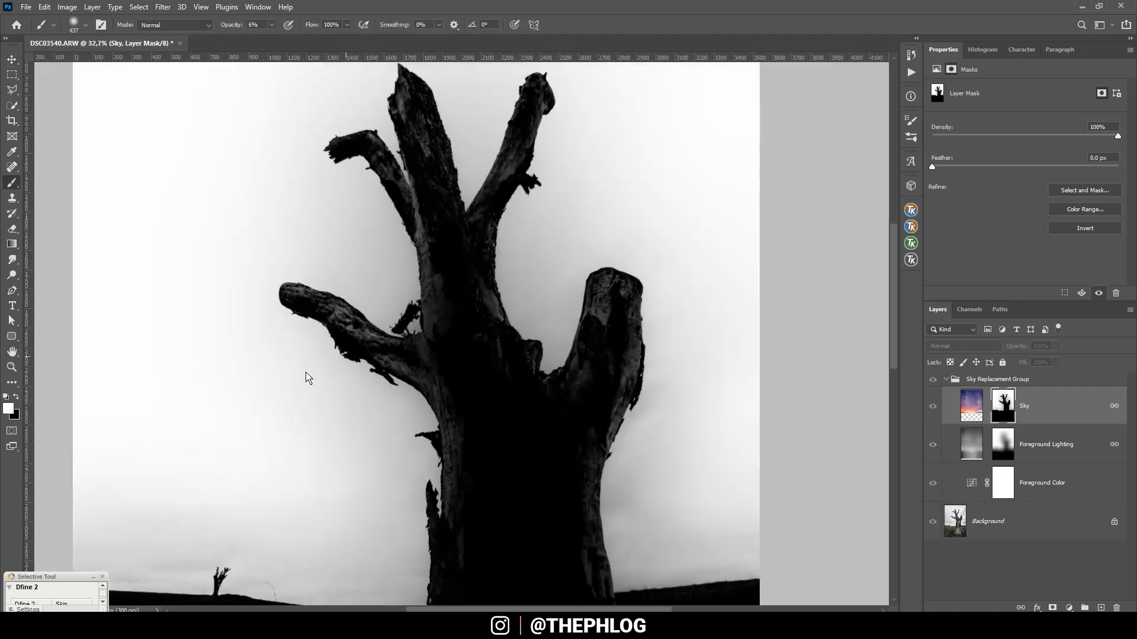
# Set up the brush with a colour sampled from the sky, Overlay mode and 45% opacity
pyautogui.click(8, 407)
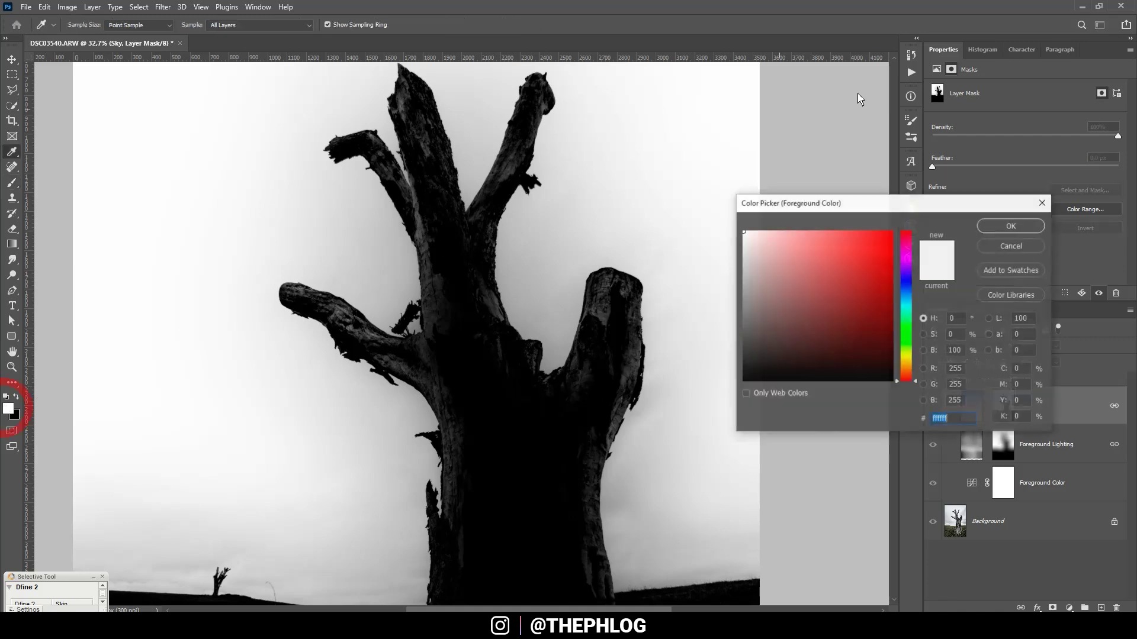
pyautogui.click(795, 261)
pyautogui.click(681, 193)
pyautogui.click(1005, 225)
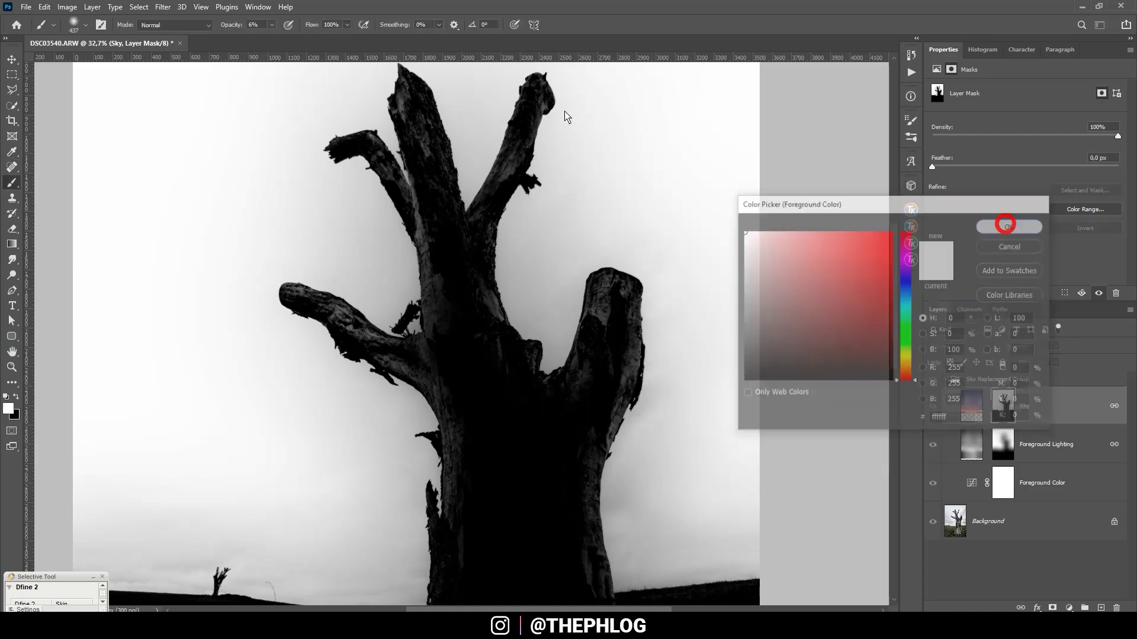
pyautogui.click(197, 24)
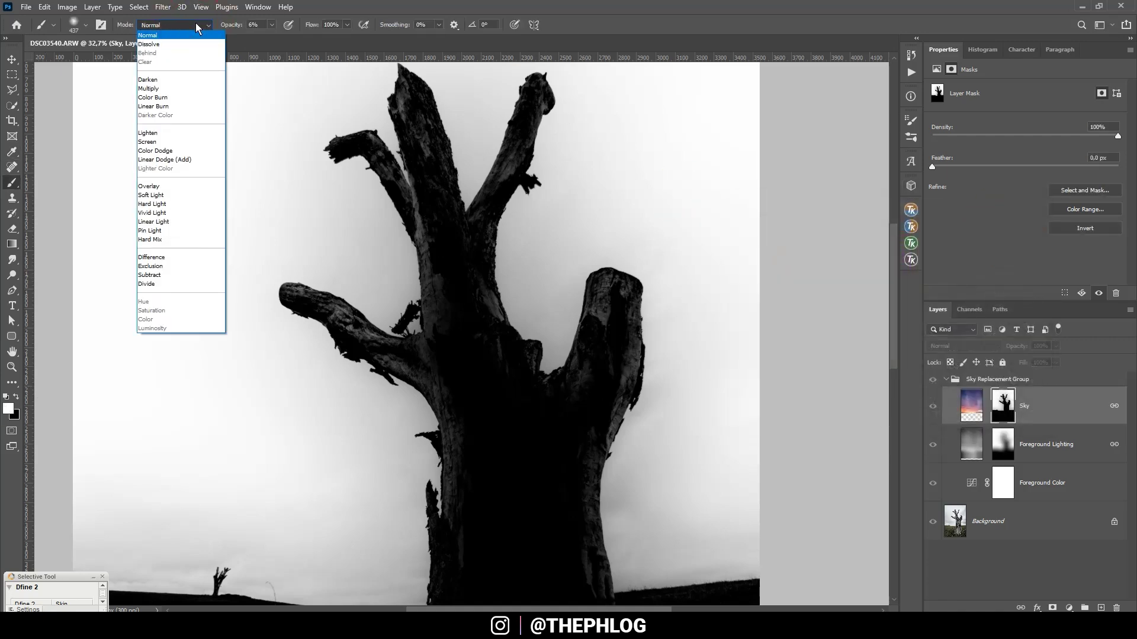
pyautogui.click(150, 191)
pyautogui.click(274, 25)
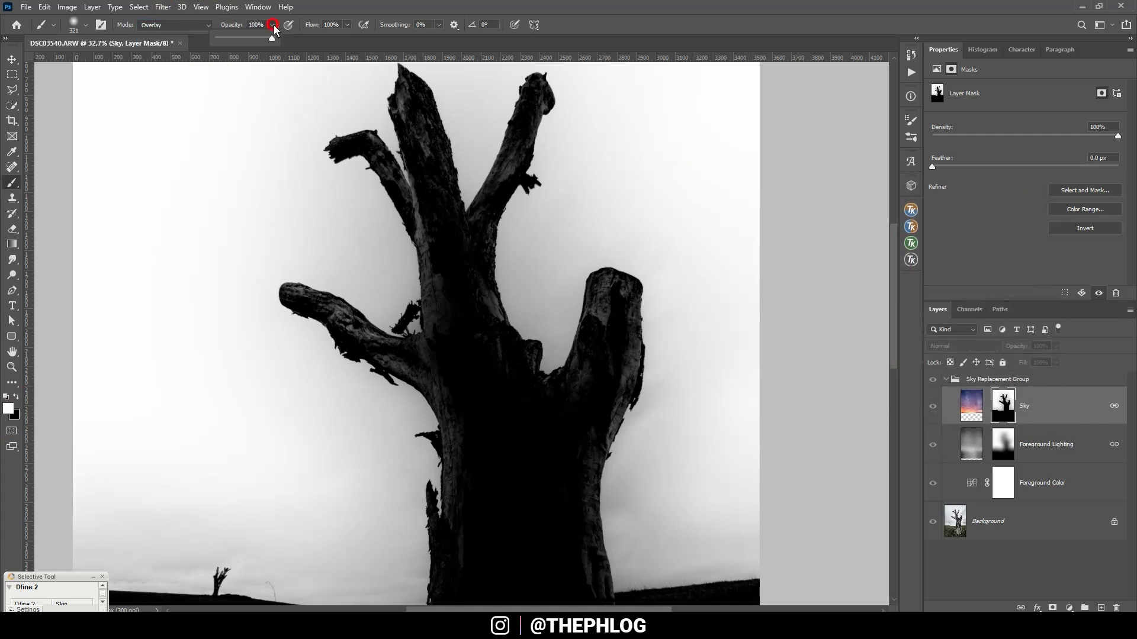
pyautogui.click(245, 38)
pyautogui.moveTo(245, 40); pyautogui.dragTo(242, 39)
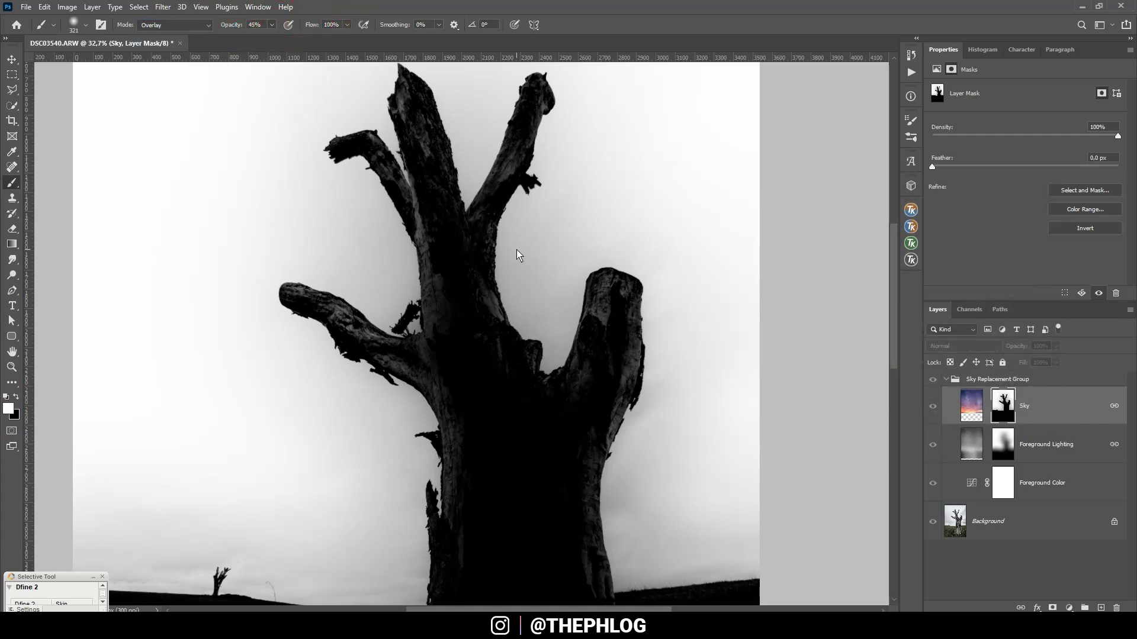
# Brighten the Sky mask around the sun glow, between the trunks and above the fork
pyautogui.moveTo(529, 251)
pyautogui.mouseDown()
pyautogui.moveTo(567, 228)
pyautogui.moveTo(543, 263)
pyautogui.moveTo(563, 235)
pyautogui.moveTo(591, 172)
pyautogui.mouseUp()
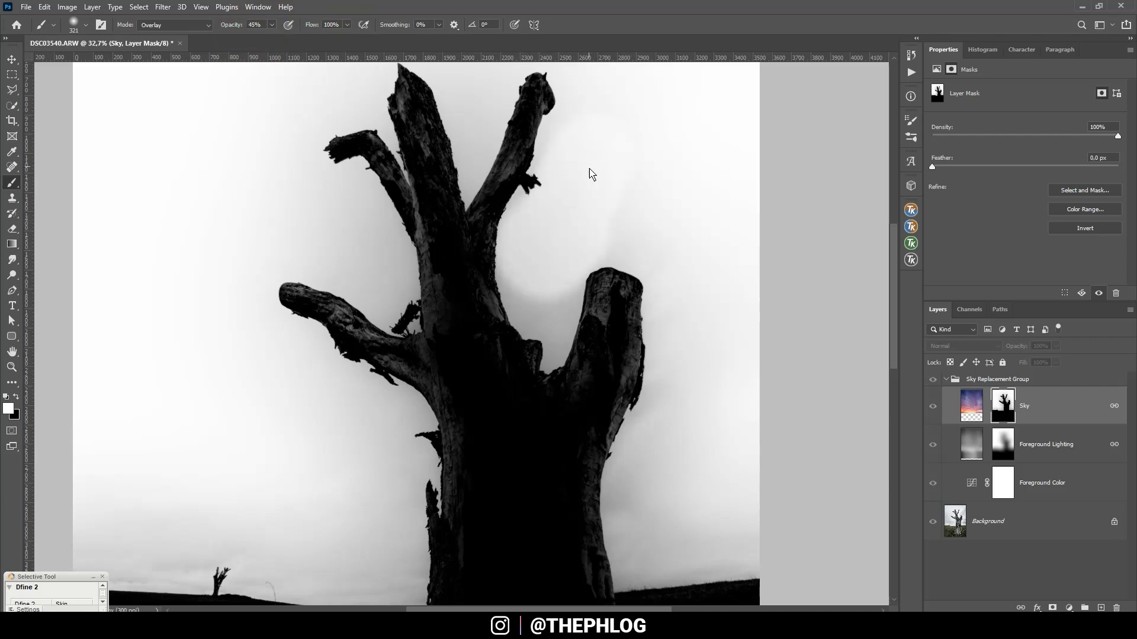
pyautogui.moveTo(540, 221)
pyautogui.mouseDown()
pyautogui.moveTo(536, 251)
pyautogui.moveTo(557, 327)
pyautogui.moveTo(566, 272)
pyautogui.moveTo(547, 314)
pyautogui.moveTo(564, 291)
pyautogui.mouseUp()
pyautogui.keyDown('alt'); pyautogui.rightClick(558, 321); pyautogui.keyUp('alt')
pyautogui.keyDown('alt'); pyautogui.rightClick(564, 291); pyautogui.keyUp('alt')
pyautogui.moveTo(548, 358)
pyautogui.mouseDown()
pyautogui.moveTo(566, 339)
pyautogui.moveTo(531, 278)
pyautogui.moveTo(518, 304)
pyautogui.moveTo(518, 271)
pyautogui.mouseUp()
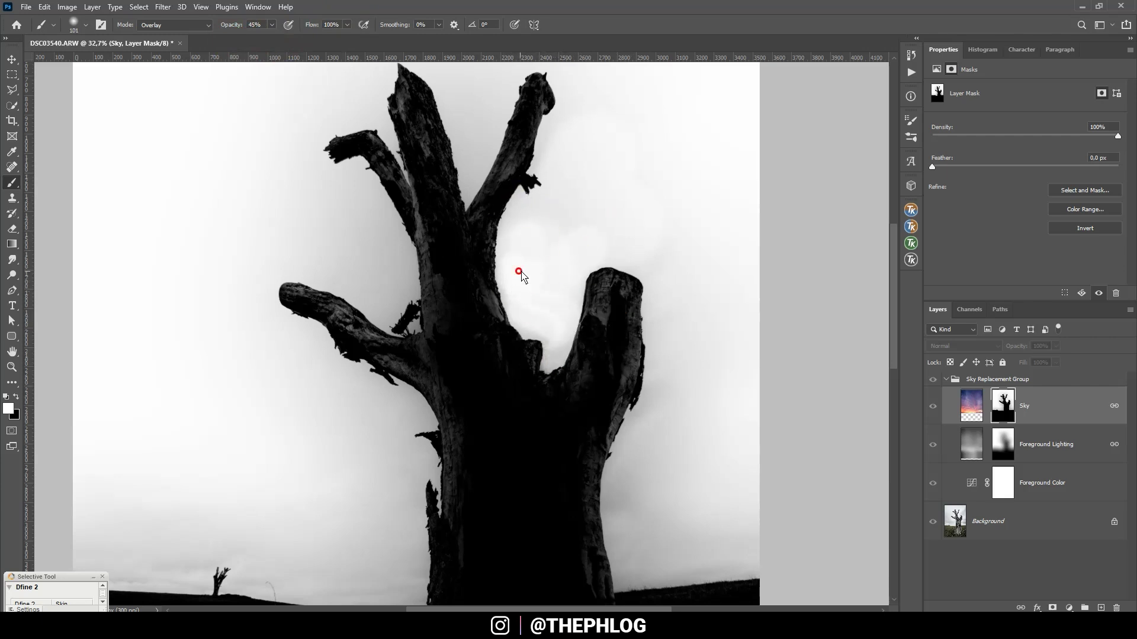
pyautogui.moveTo(531, 323)
pyautogui.mouseDown()
pyautogui.moveTo(533, 335)
pyautogui.moveTo(549, 325)
pyautogui.moveTo(551, 343)
pyautogui.moveTo(566, 330)
pyautogui.moveTo(584, 337)
pyautogui.moveTo(532, 232)
pyautogui.mouseUp()
pyautogui.keyDown('alt'); pyautogui.rightClick(531, 232); pyautogui.keyUp('alt')
pyautogui.moveTo(540, 261); pyautogui.dragTo(548, 239)
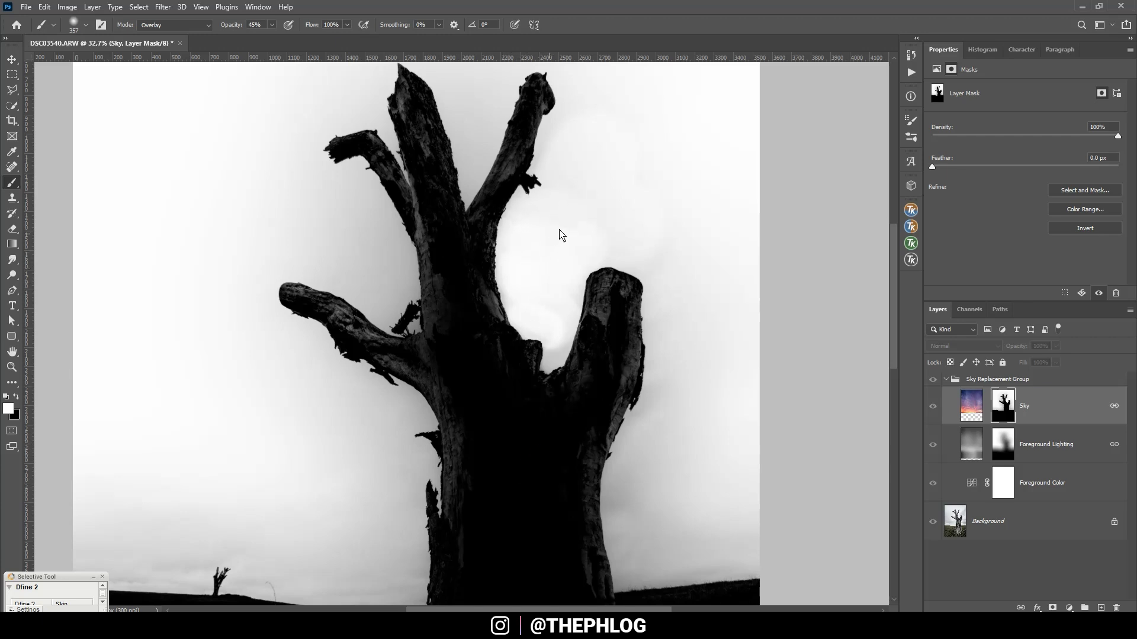
pyautogui.click(678, 466)
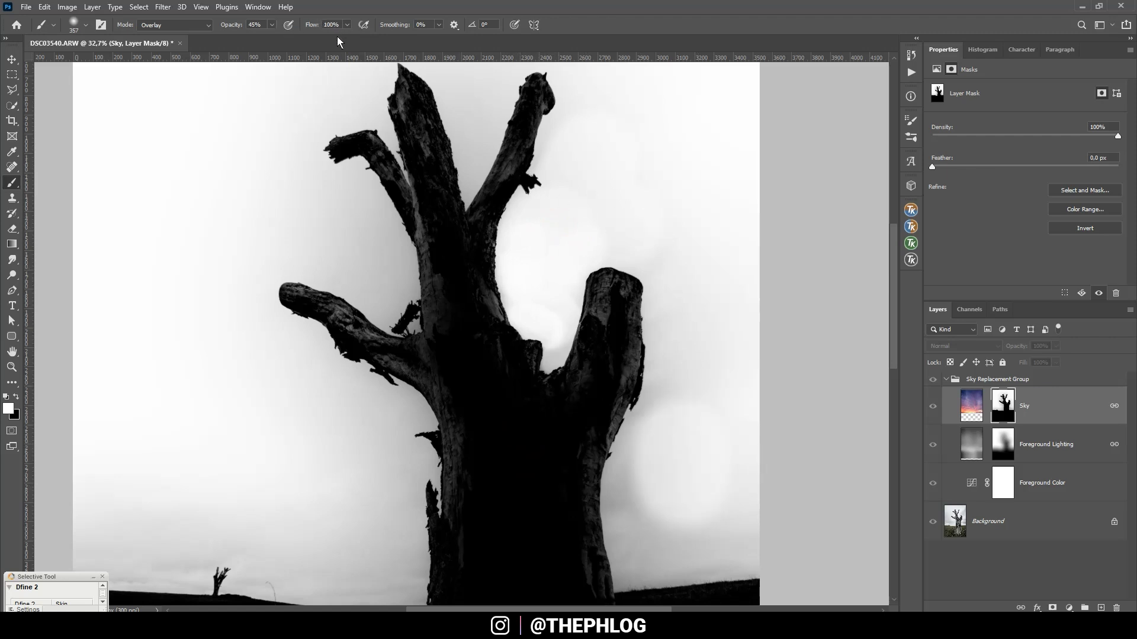
pyautogui.hotkey('ctrl', 'z')
# At 15% brush opacity, softly brighten the Sky mask right of the trunk
pyautogui.click(272, 25)
pyautogui.moveTo(274, 38); pyautogui.dragTo(256, 38)
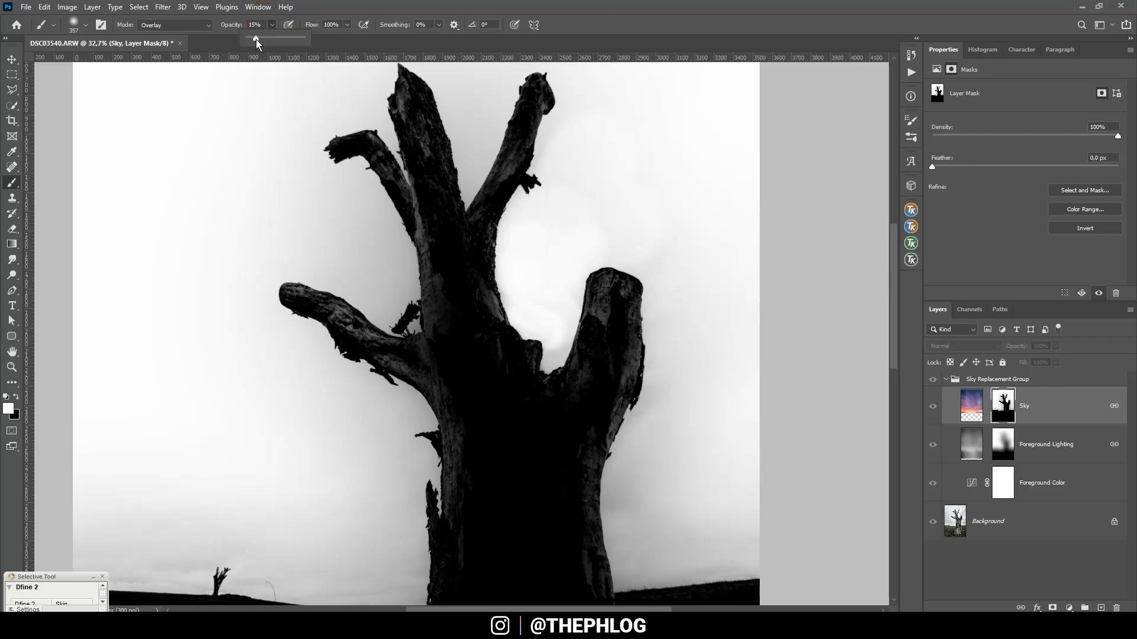
pyautogui.moveTo(680, 482)
pyautogui.mouseDown()
pyautogui.moveTo(660, 517)
pyautogui.moveTo(615, 456)
pyautogui.mouseUp()
pyautogui.scroll(3, 561, 382)
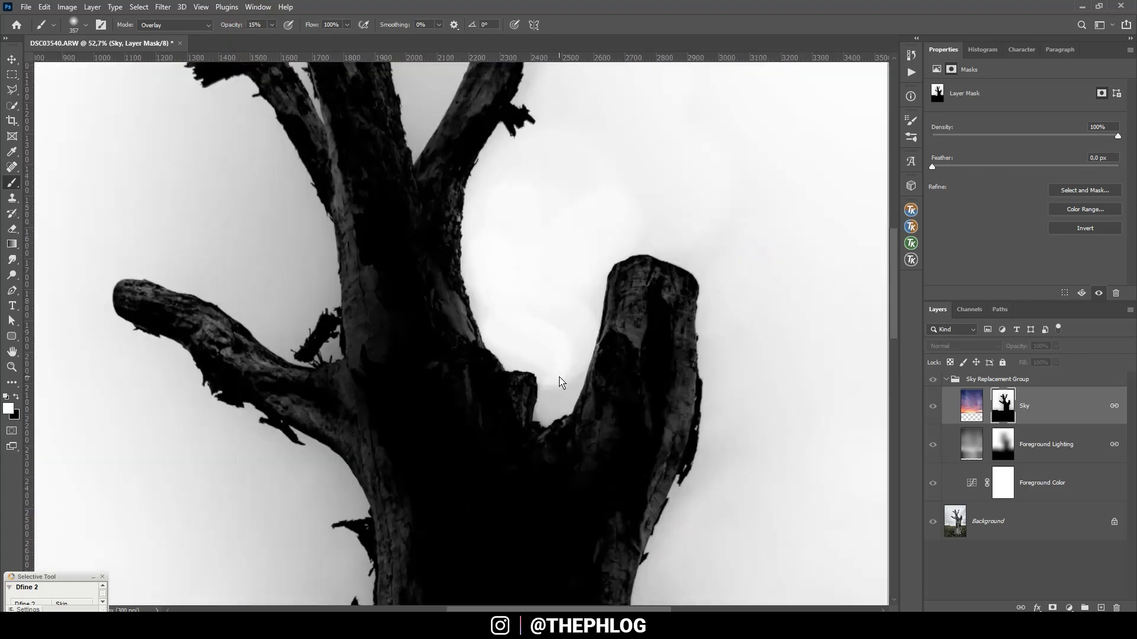
pyautogui.moveTo(561, 382); pyautogui.dragTo(536, 385)
pyautogui.scroll(-3, 545, 402)
pyautogui.scroll(4, 468, 154)
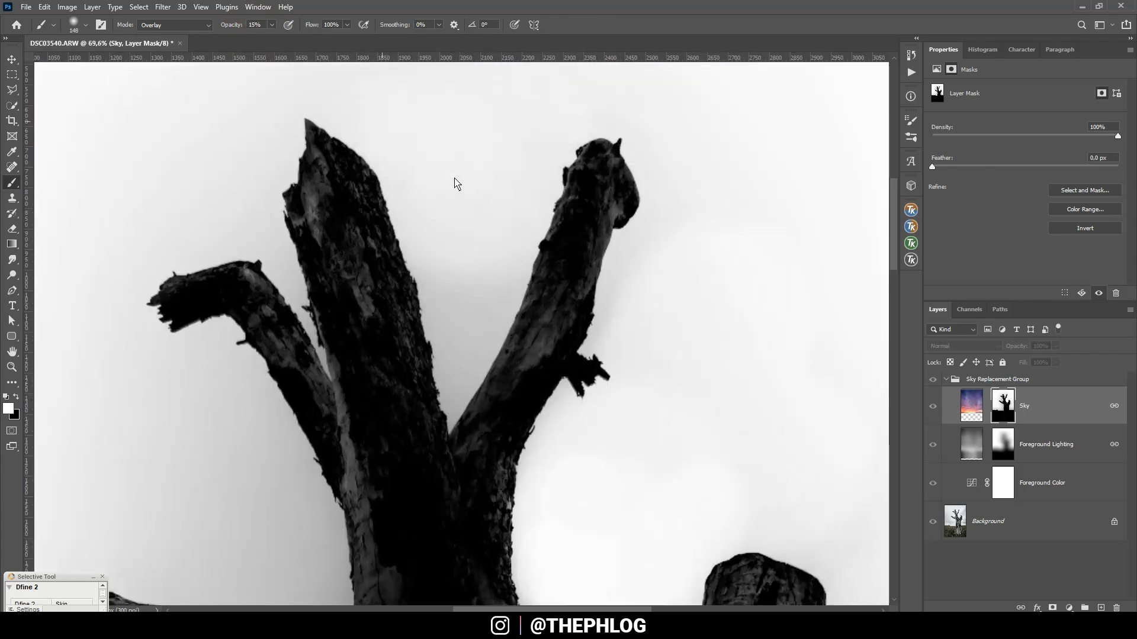
# Paint a few more dabs on the Sky mask with a larger brush, then zoom into the distant tree
pyautogui.click(525, 133)
pyautogui.click(442, 274)
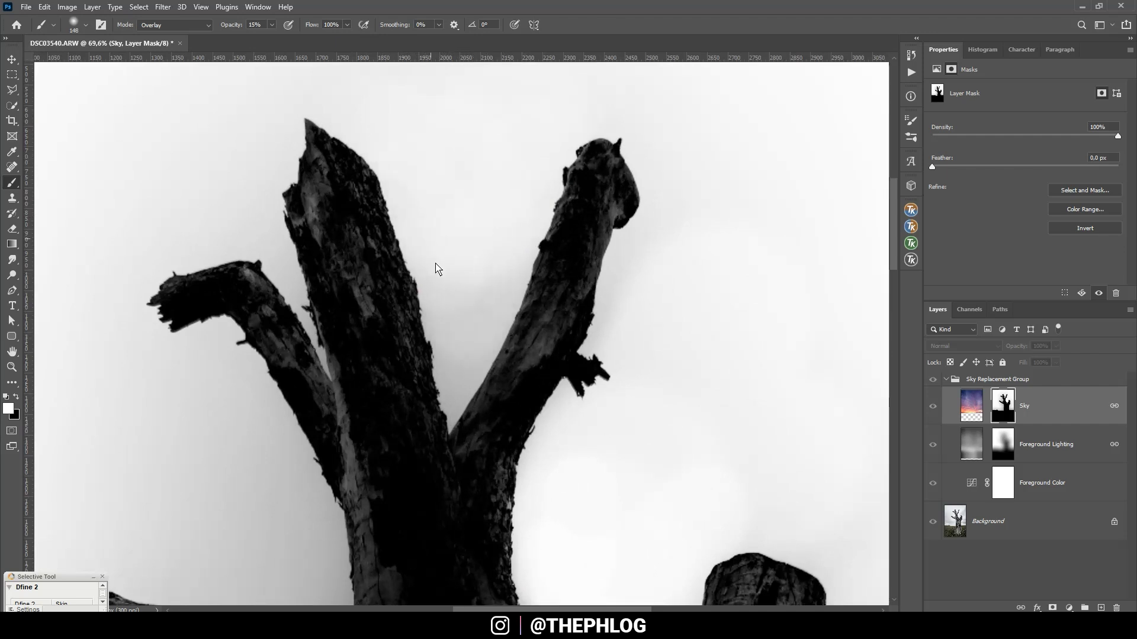
pyautogui.scroll(-3, 497, 258)
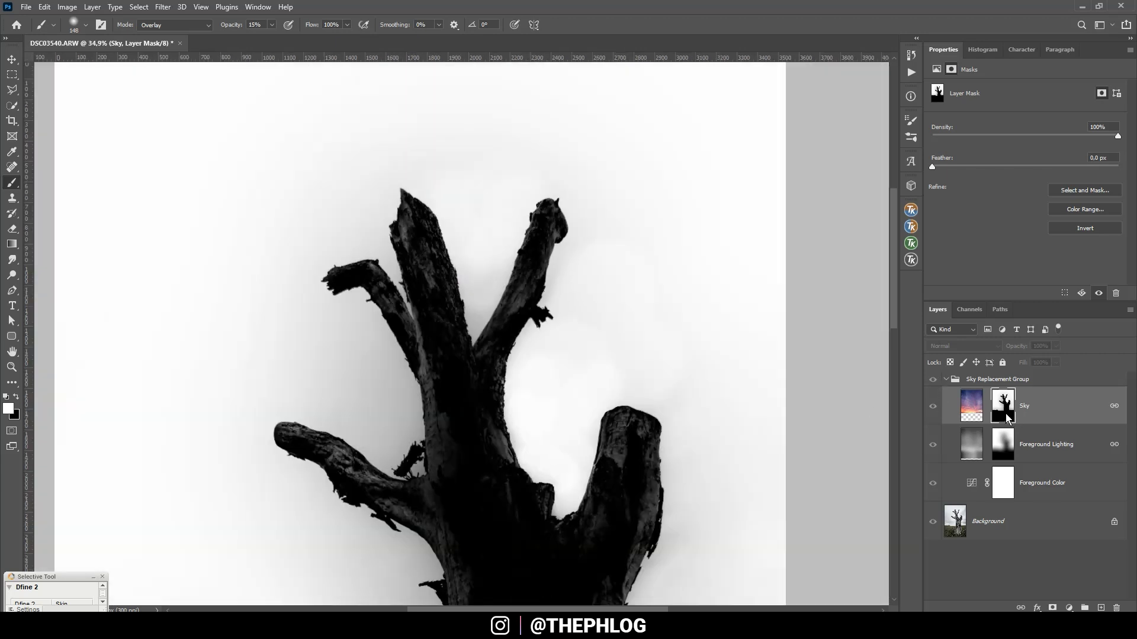
pyautogui.keyDown('alt'); pyautogui.rightClick(371, 379); pyautogui.keyUp('alt')
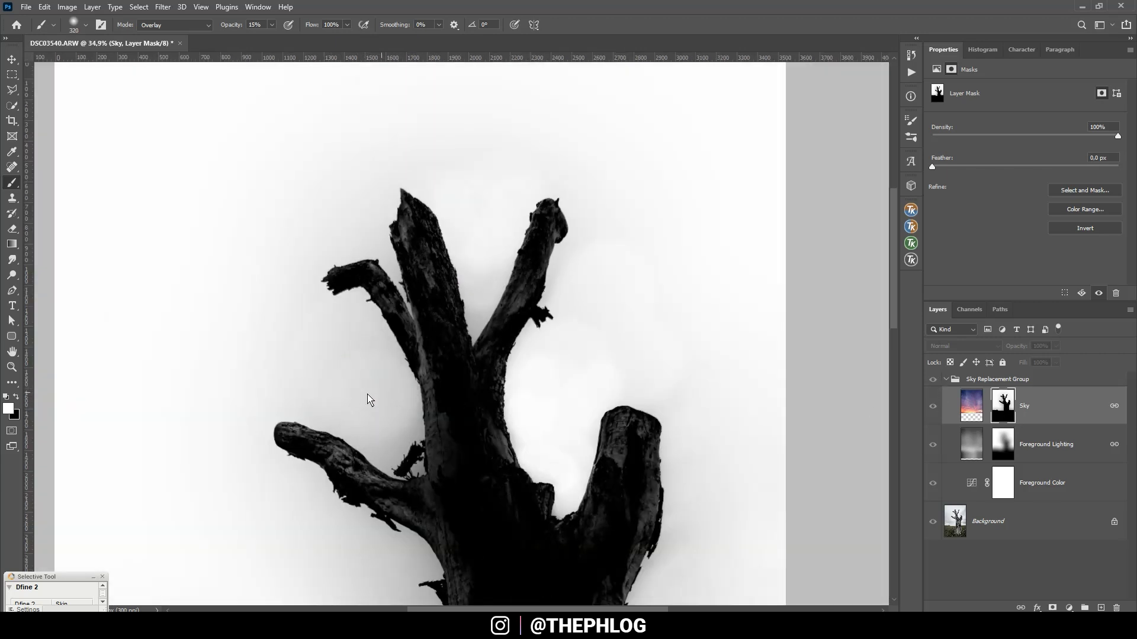
pyautogui.click(357, 395)
pyautogui.click(338, 388)
pyautogui.scroll(-2, 373, 371)
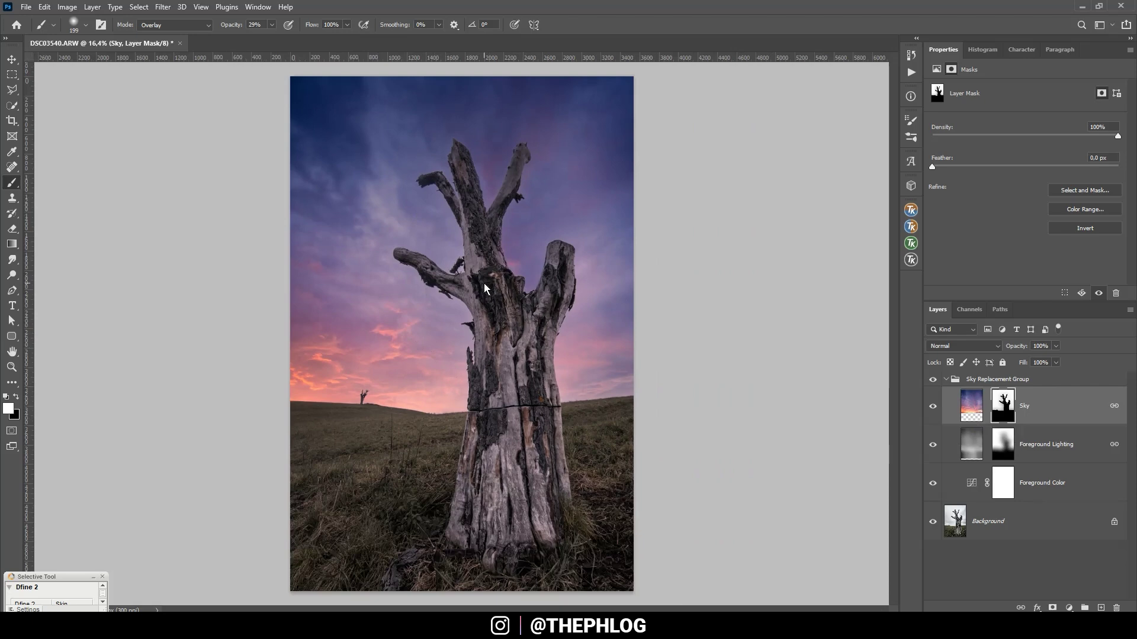
pyautogui.moveTo(349, 397); pyautogui.dragTo(450, 251)
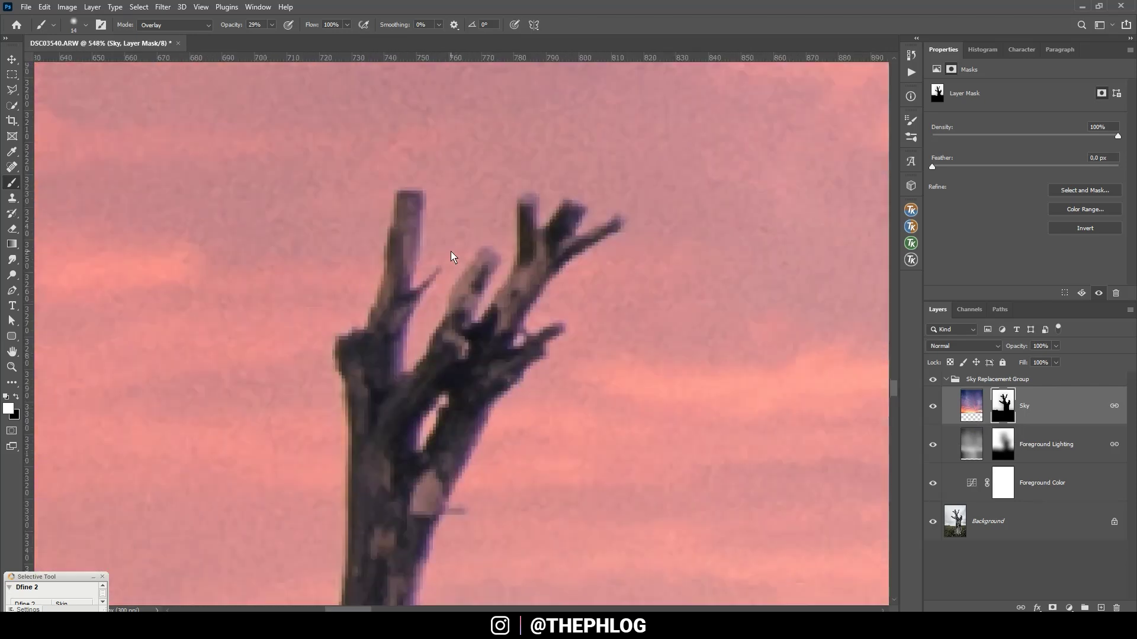
pyautogui.scroll(-3, 502, 467)
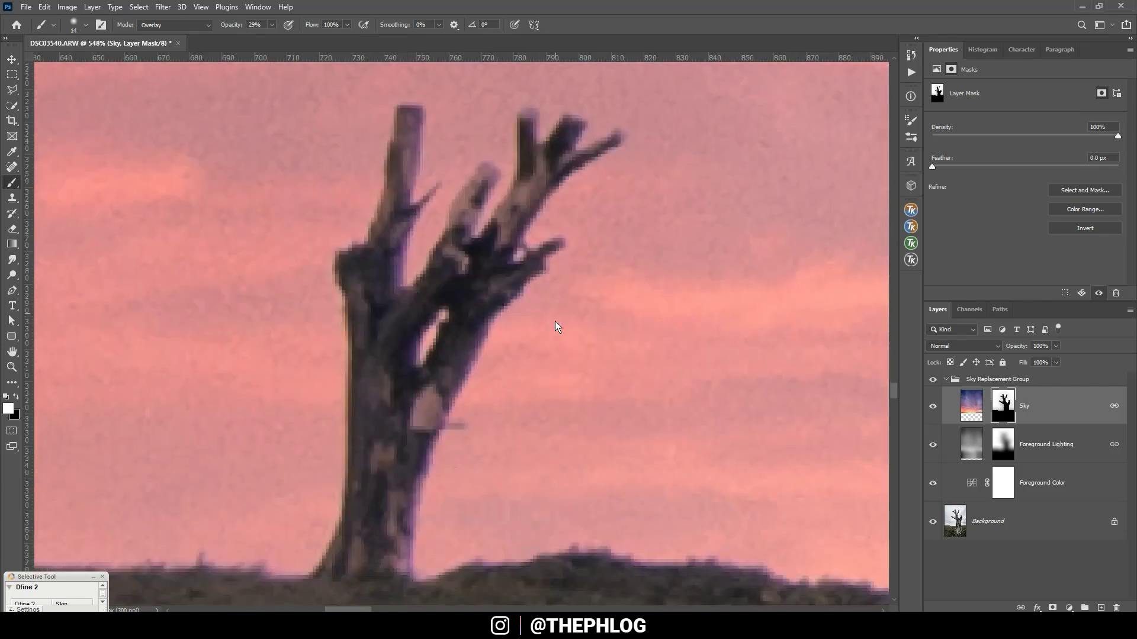
pyautogui.hotkey('ctrl', '0')
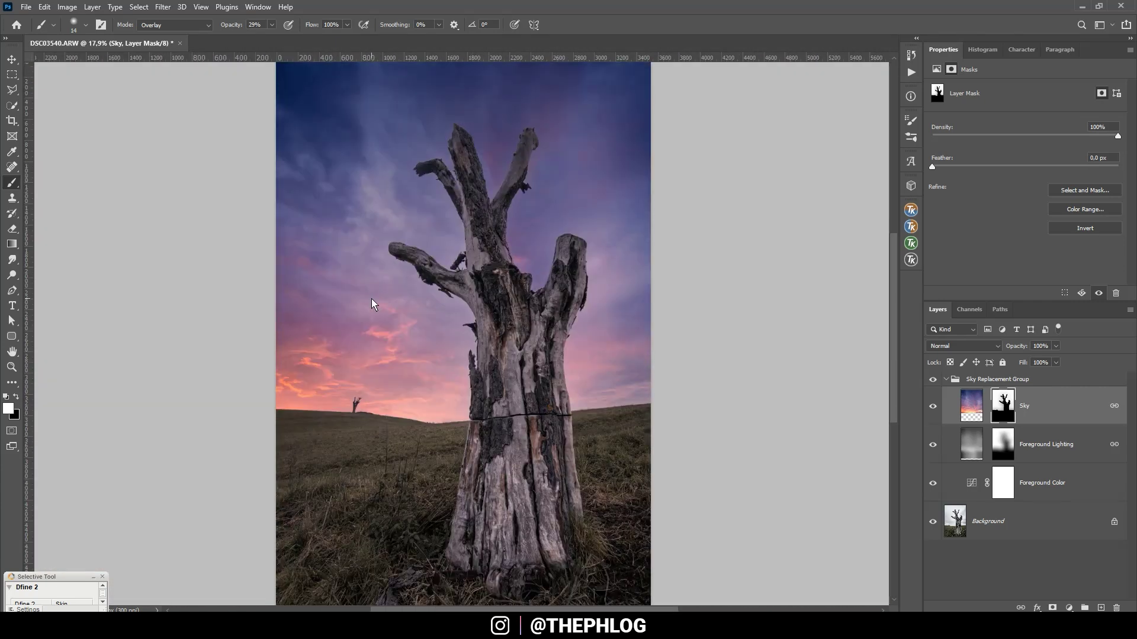
pyautogui.scroll(-1, 407, 373)
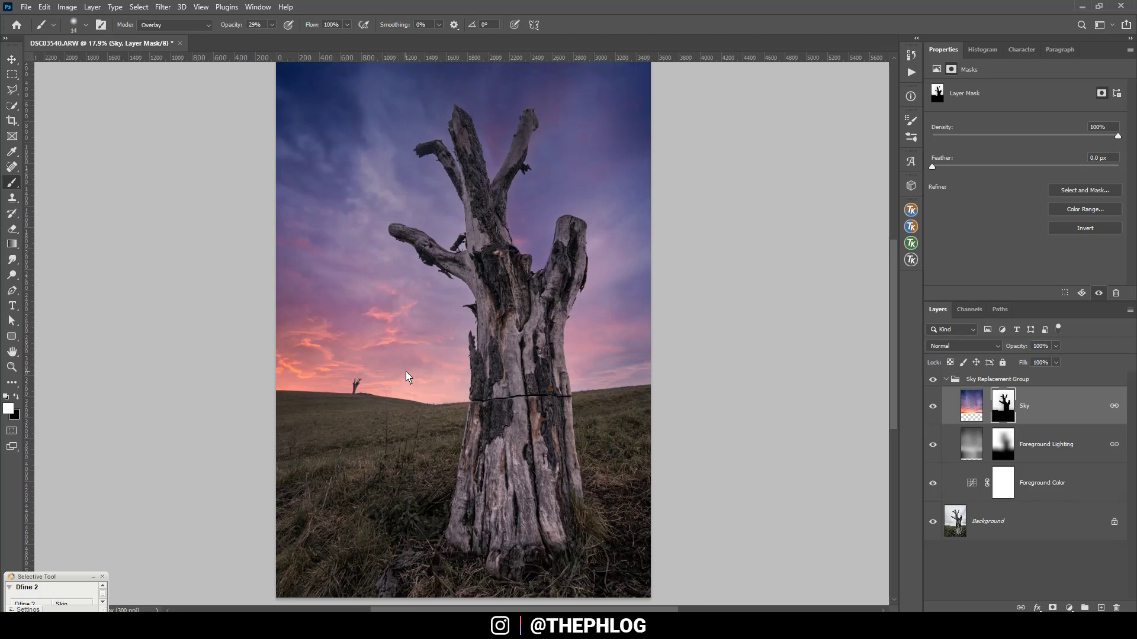
pyautogui.scroll(2, 406, 371)
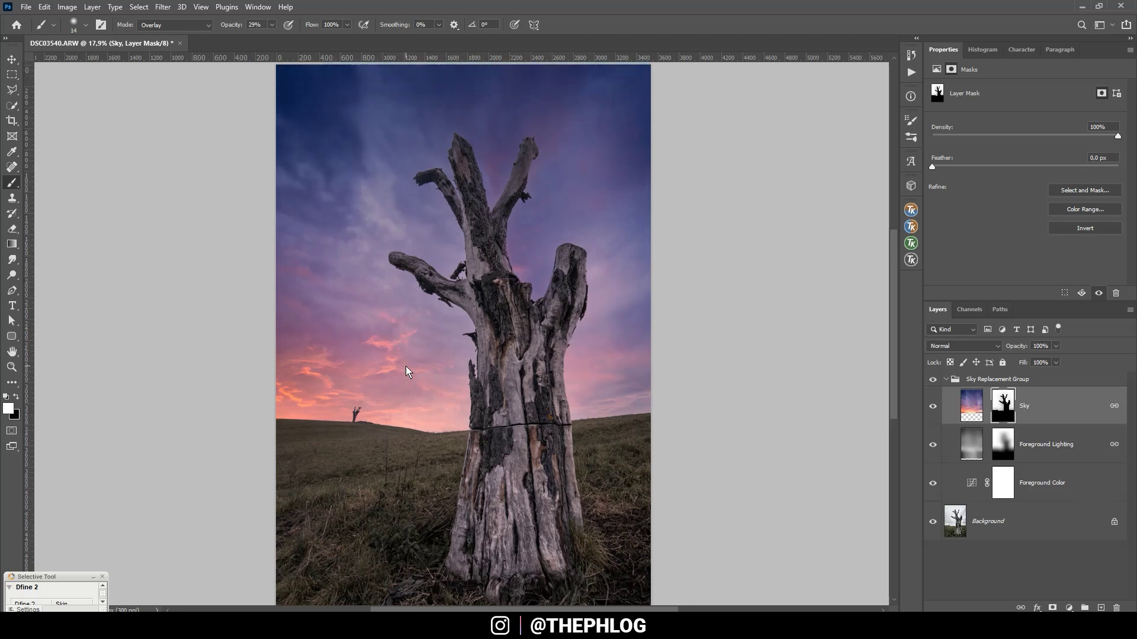
pyautogui.scroll(-2, 406, 371)
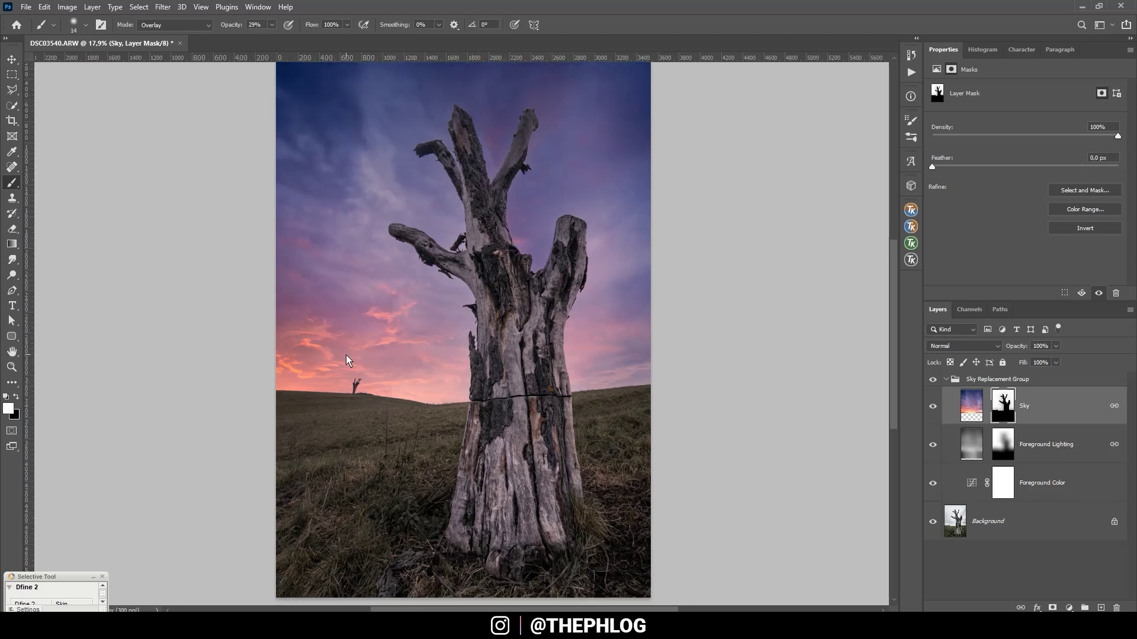
pyautogui.scroll(3, 346, 354)
pyautogui.scroll(-1, 419, 399)
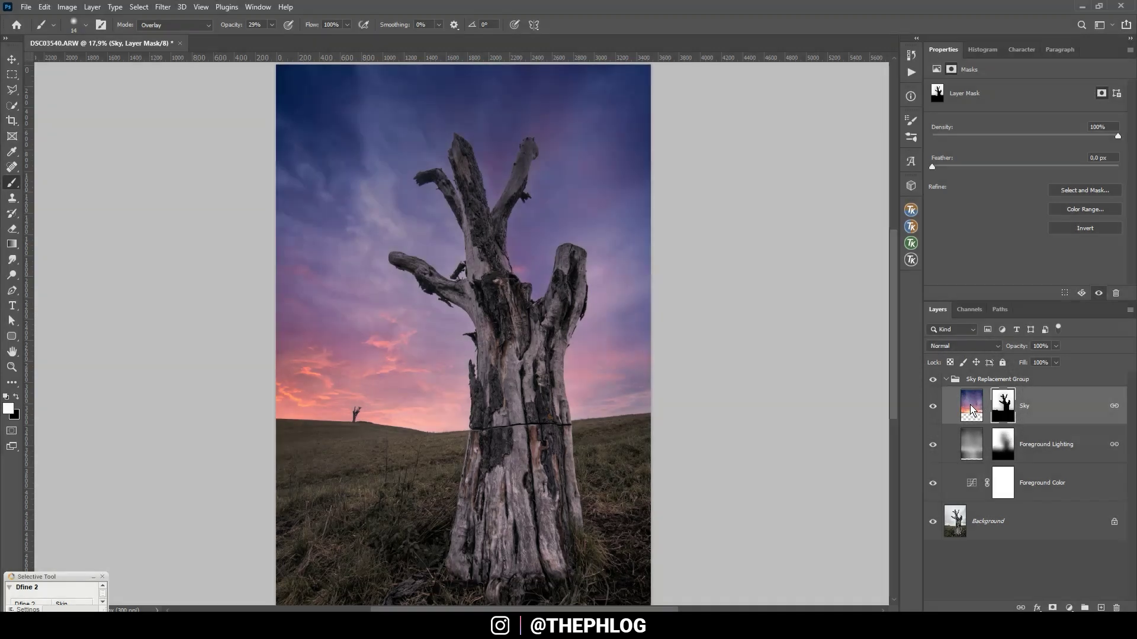
# Move the Sky layer image so the orange sunset glow sits just above the horizon
pyautogui.click(971, 408)
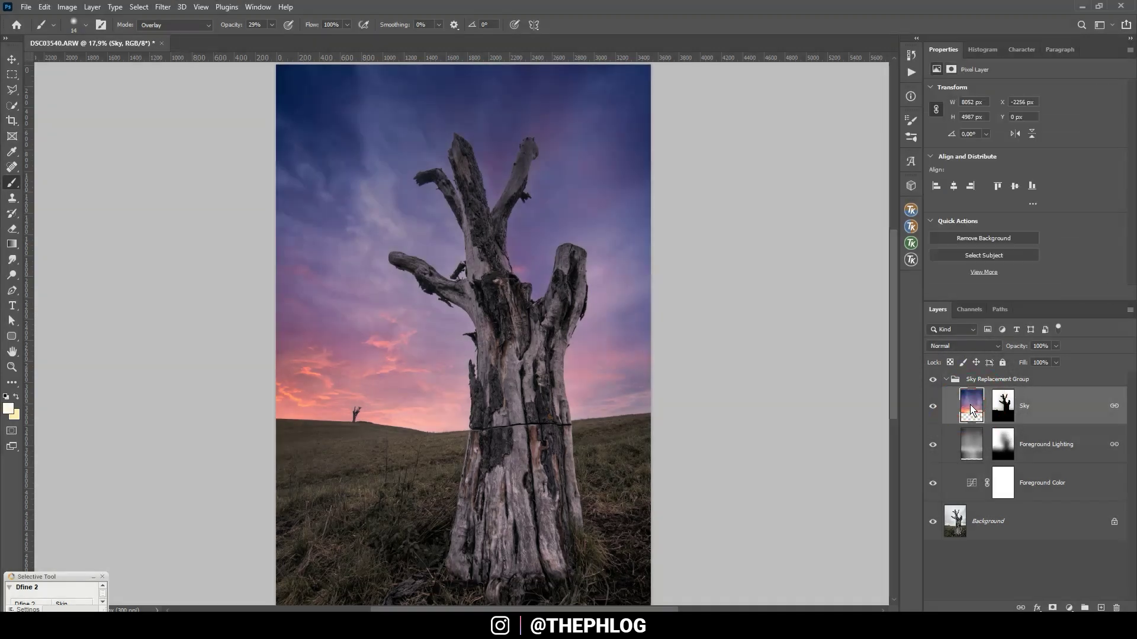
pyautogui.press('v')
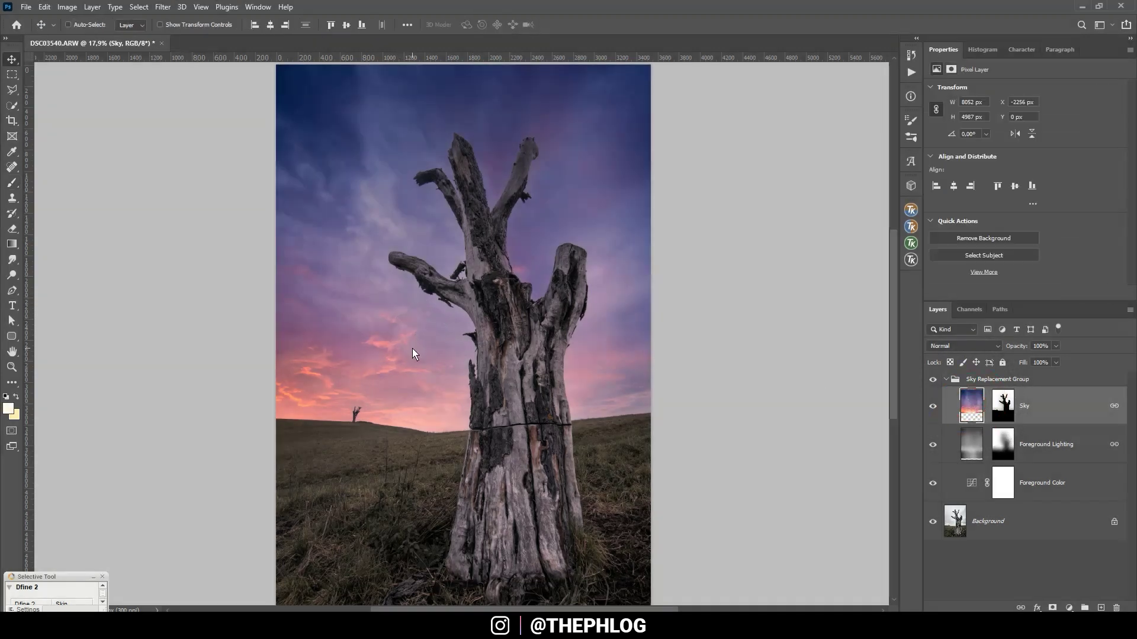
pyautogui.moveTo(412, 349)
pyautogui.mouseDown()
pyautogui.moveTo(432, 328)
pyautogui.moveTo(422, 332)
pyautogui.moveTo(451, 336)
pyautogui.moveTo(421, 325)
pyautogui.moveTo(396, 335)
pyautogui.moveTo(457, 342)
pyautogui.moveTo(456, 332)
pyautogui.moveTo(429, 340)
pyautogui.moveTo(428, 354)
pyautogui.mouseUp()
pyautogui.scroll(1, 448, 367)
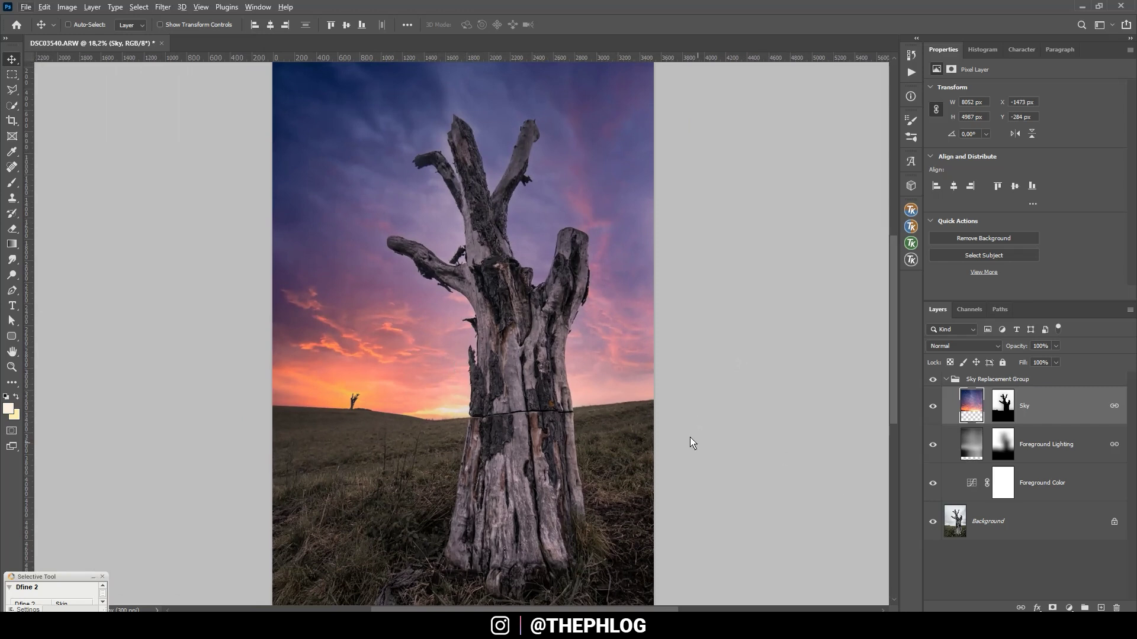
# Lower the top point of the Foreground Color Green curve to trim green from highlights
pyautogui.click(971, 483)
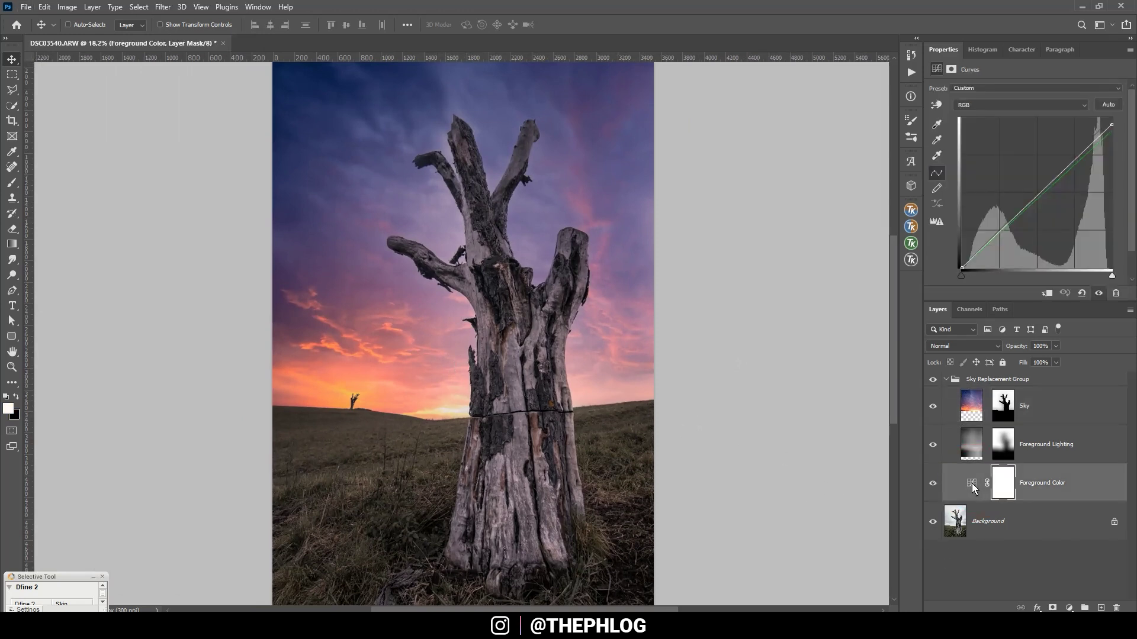
pyautogui.click(971, 484)
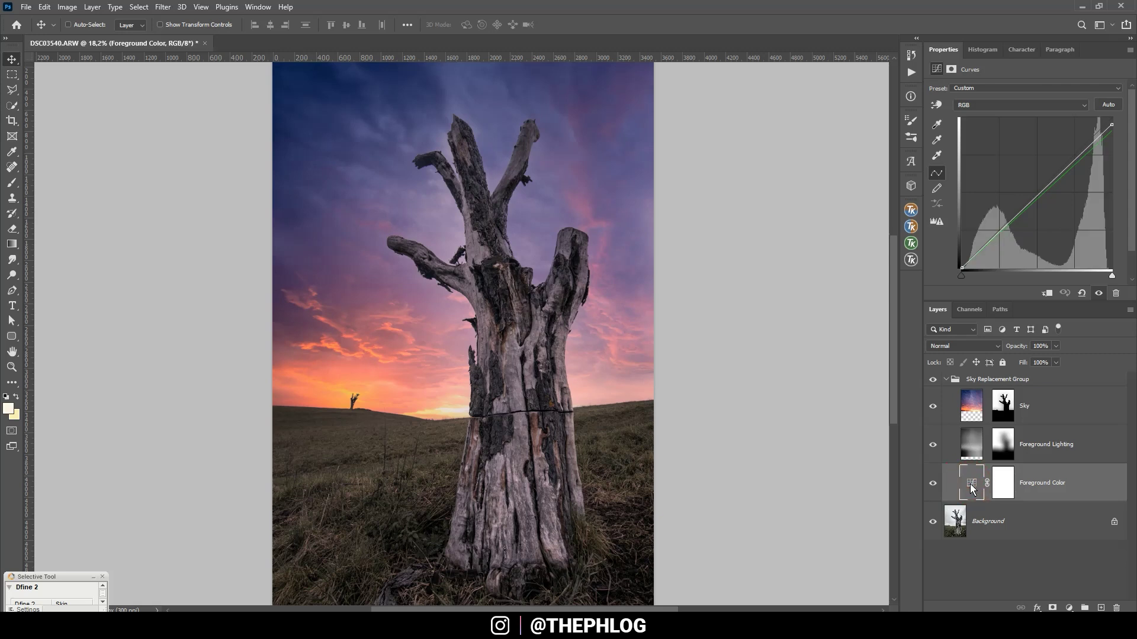
pyautogui.hotkey('alt', '4')
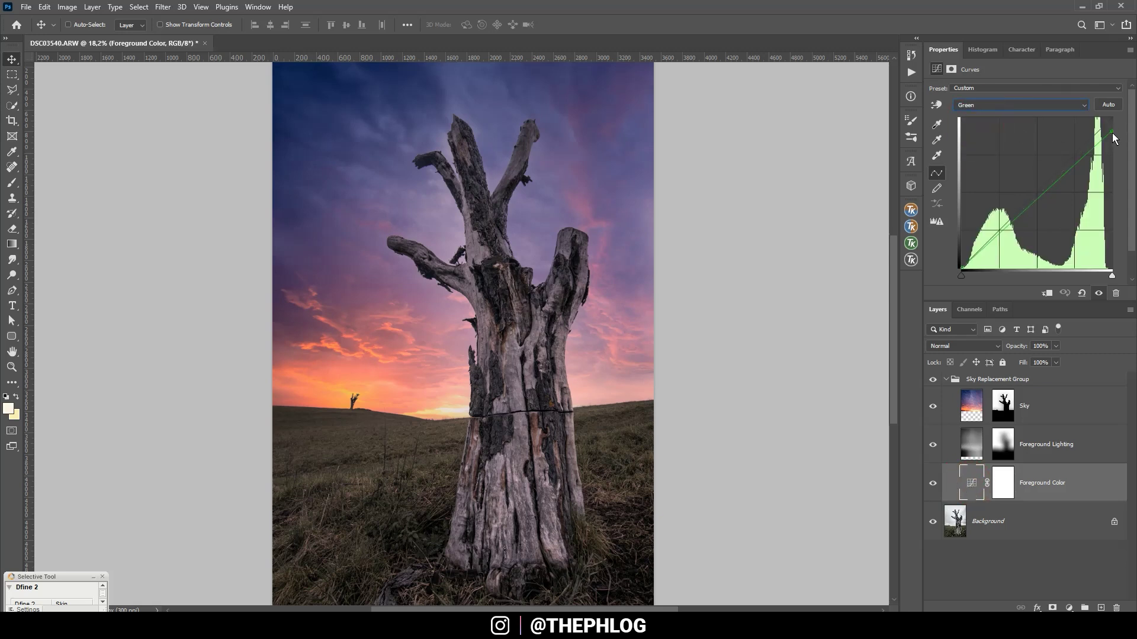
pyautogui.moveTo(1114, 136); pyautogui.dragTo(1114, 147)
pyautogui.moveTo(1113, 141); pyautogui.dragTo(1115, 144)
pyautogui.click(946, 379)
# Add a Curves adjustment above the Background layer and bend its curve down to darken
pyautogui.click(978, 407)
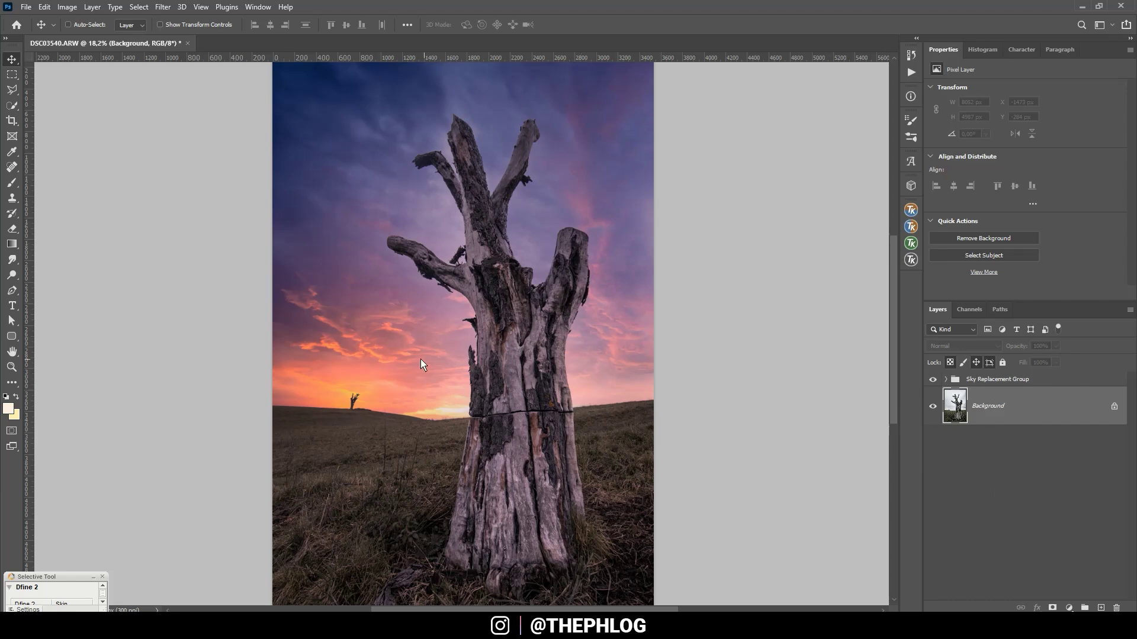
pyautogui.click(1069, 607)
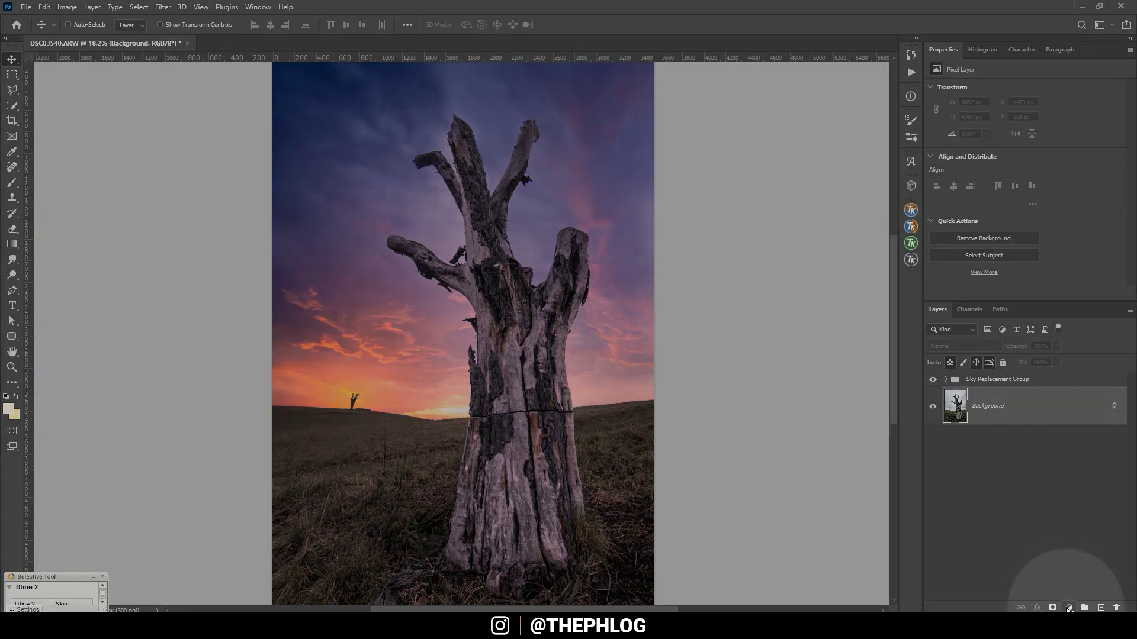
pyautogui.click(1090, 458)
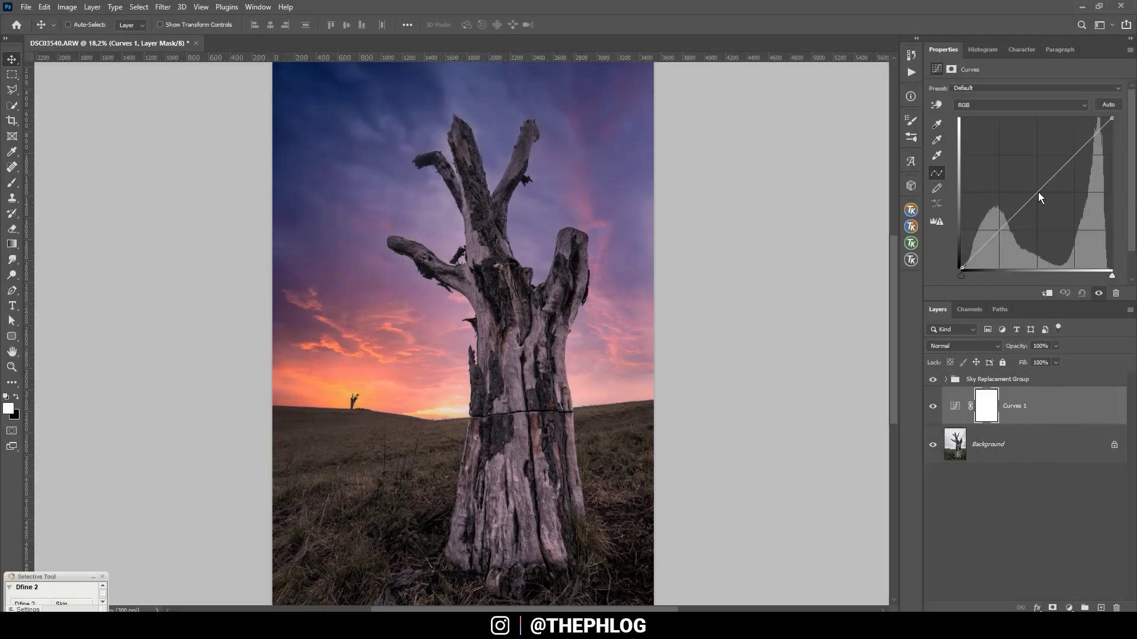
pyautogui.moveTo(1039, 192); pyautogui.dragTo(1050, 190)
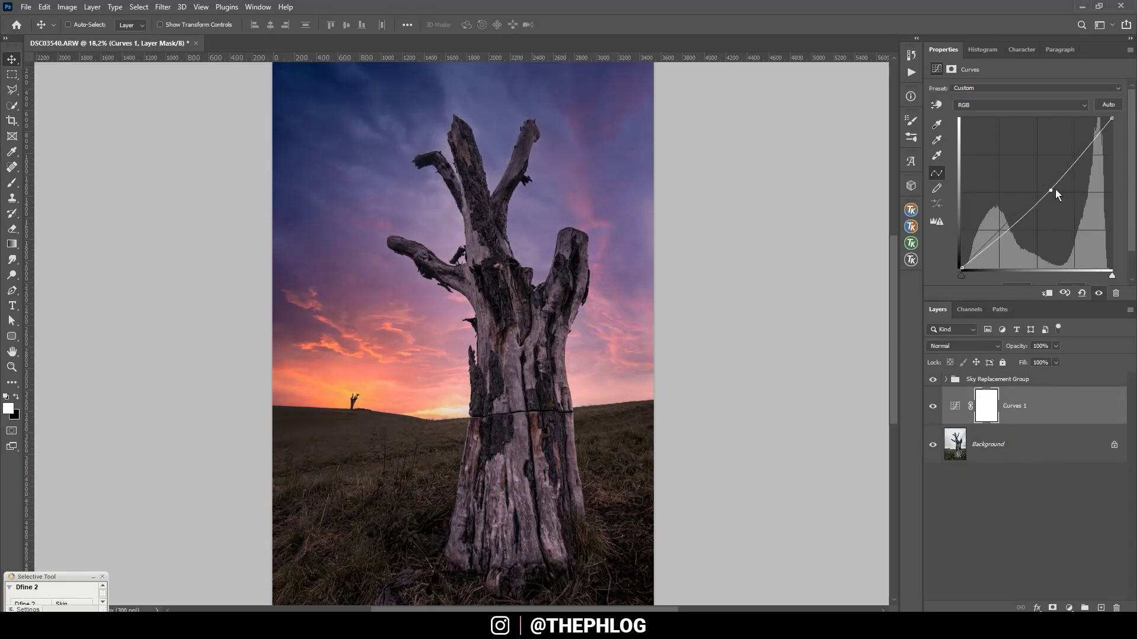
# Paint black with a Normal-mode brush over the trunk and right limb on the Curves 1 mask
pyautogui.click(986, 405)
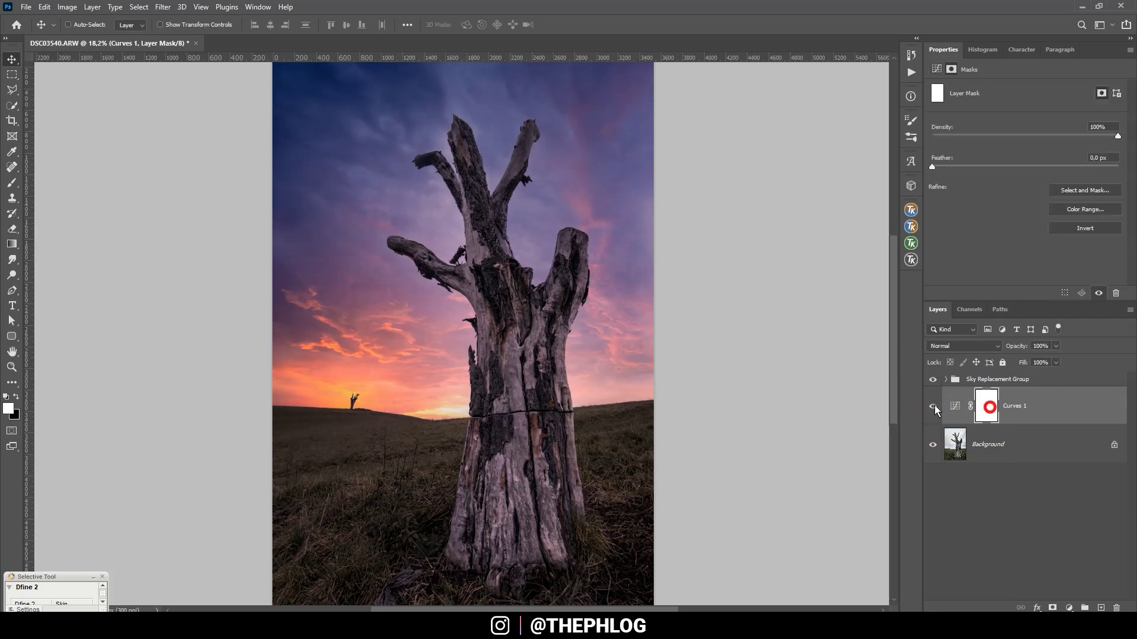
pyautogui.click(12, 182)
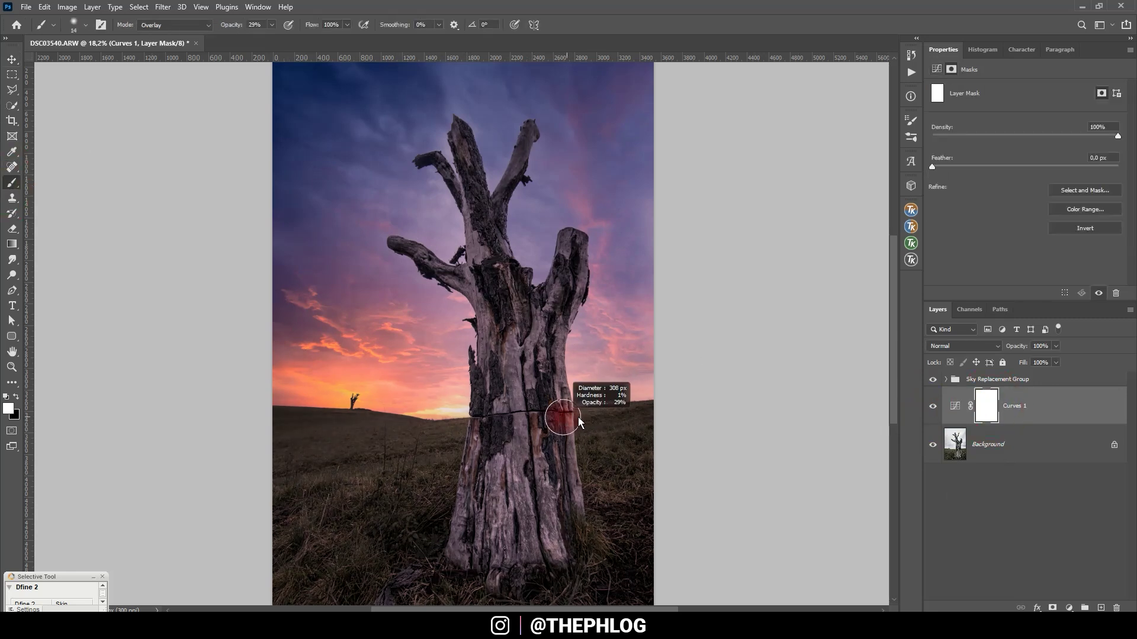
pyautogui.click(197, 26)
pyautogui.click(195, 32)
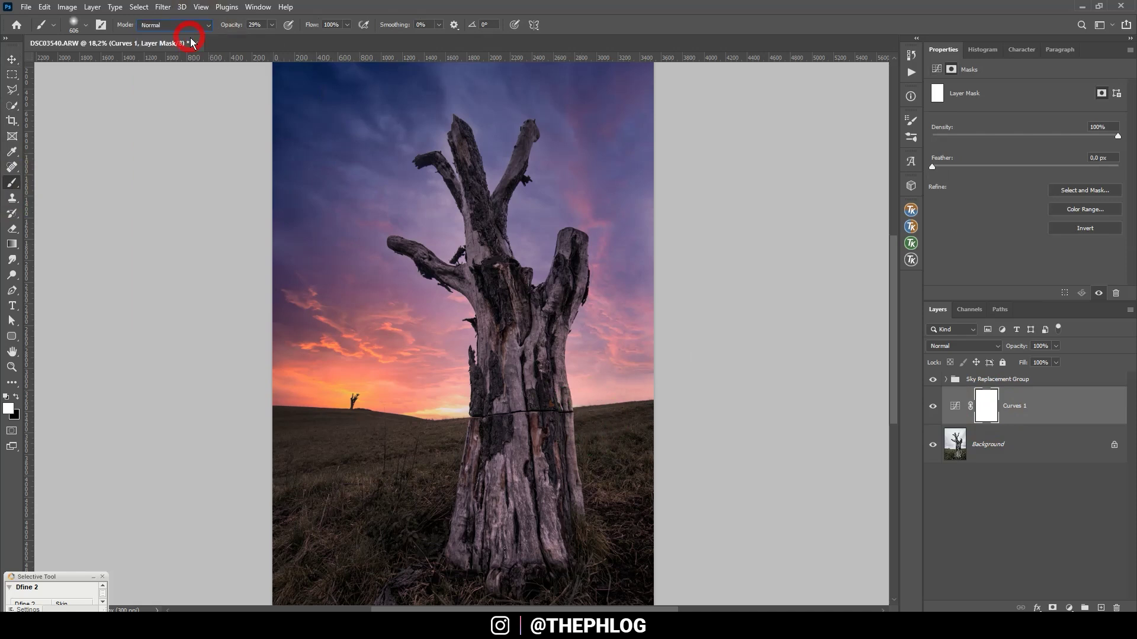
pyautogui.click(16, 396)
pyautogui.click(512, 386)
pyautogui.moveTo(502, 338); pyautogui.dragTo(485, 291)
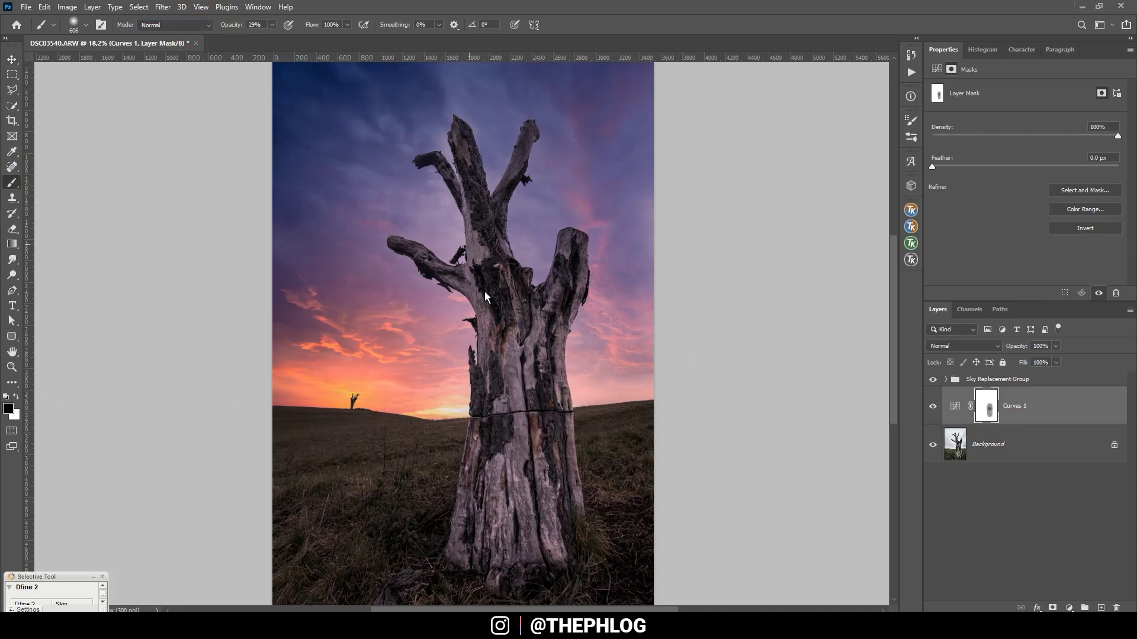
pyautogui.moveTo(481, 228); pyautogui.dragTo(504, 309)
pyautogui.moveTo(514, 359); pyautogui.dragTo(569, 279)
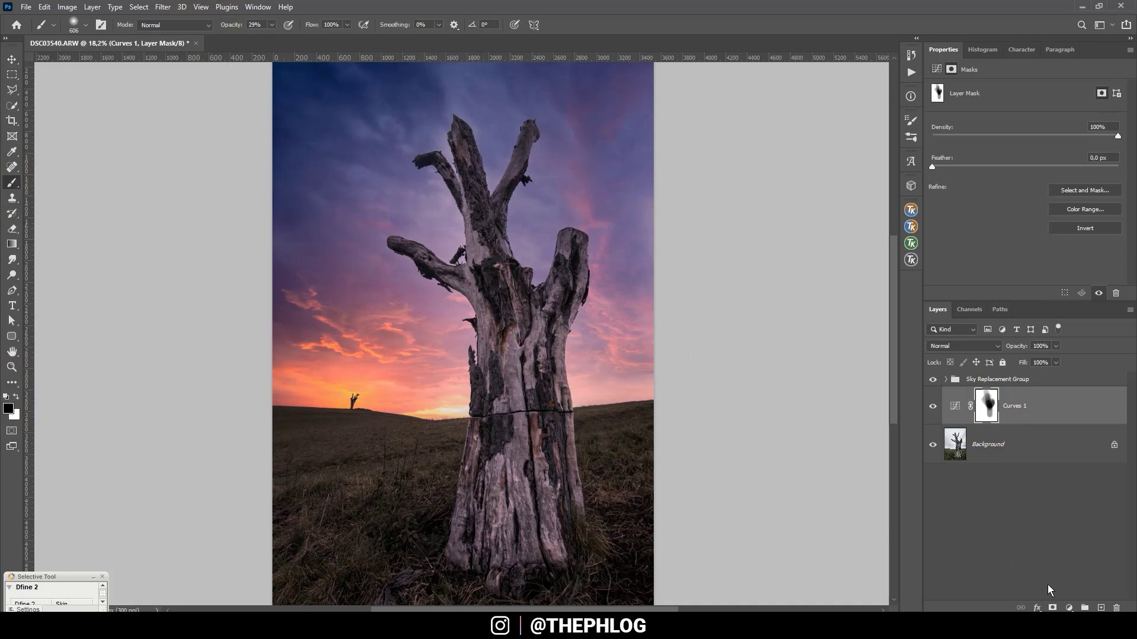
pyautogui.click(1069, 608)
# Add a darkening Curves 2 layer and invert its mask to hide the effect
pyautogui.click(1083, 456)
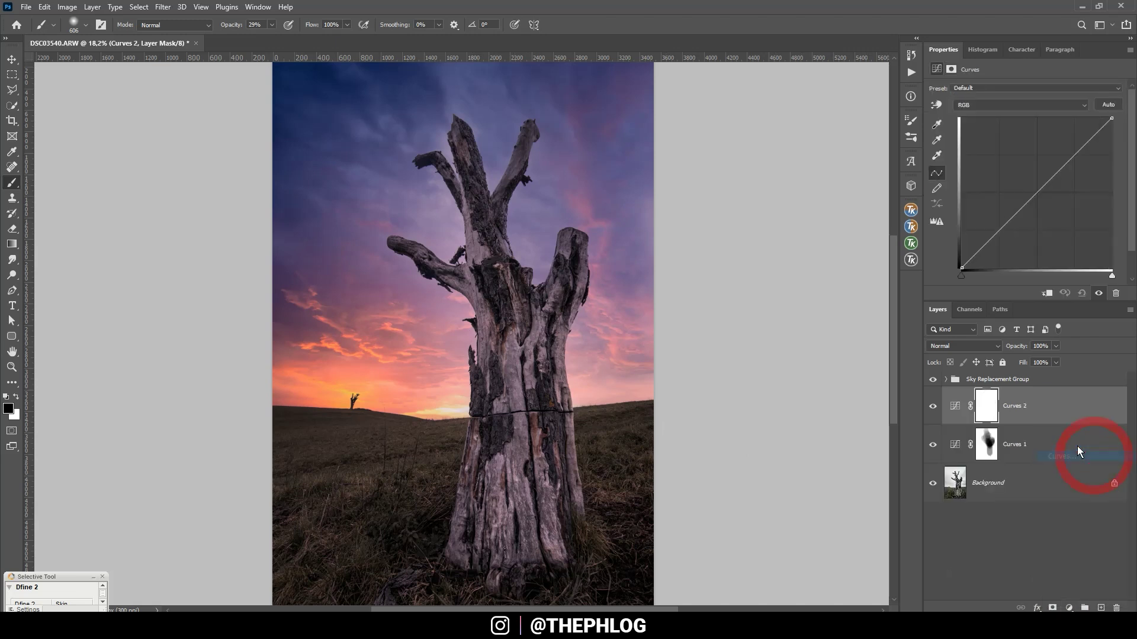
pyautogui.moveTo(1042, 188); pyautogui.dragTo(1042, 198)
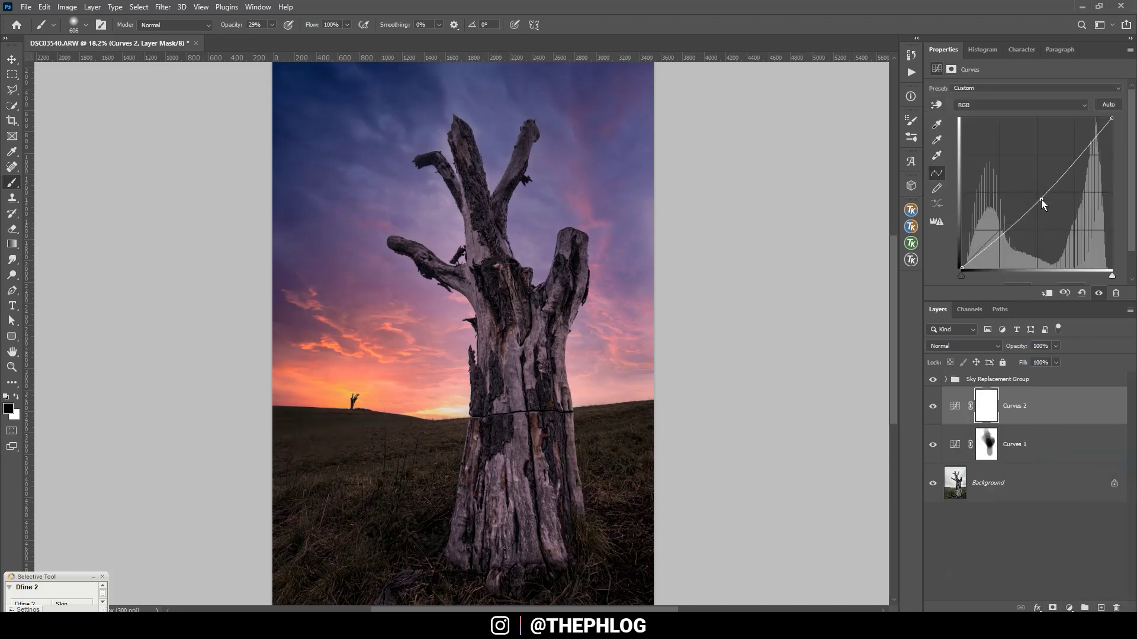
pyautogui.click(990, 408)
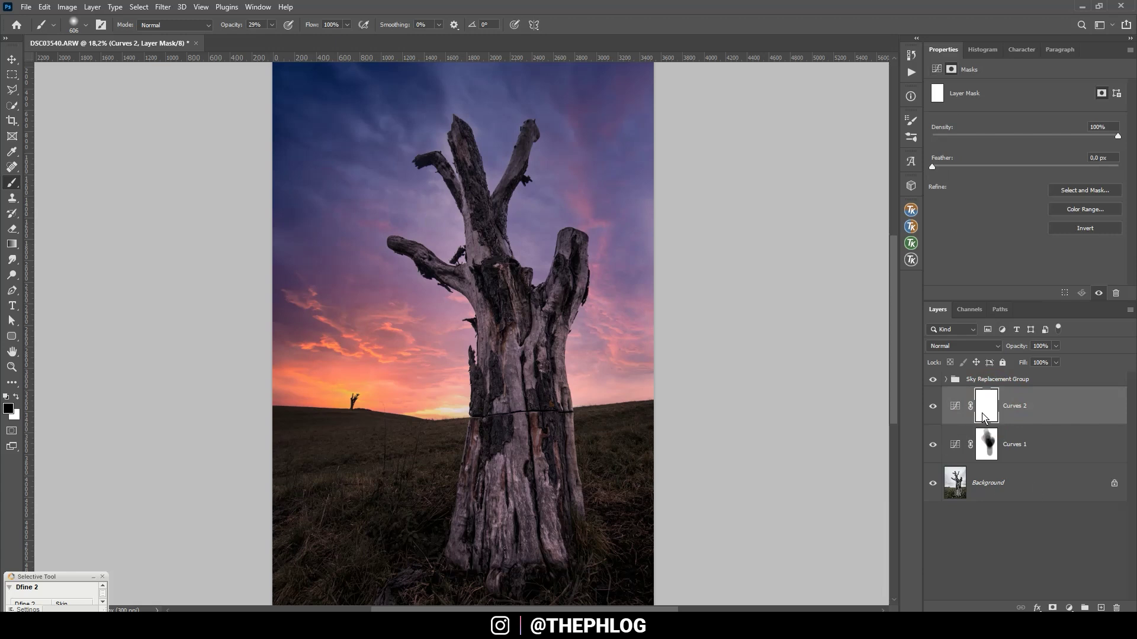
pyautogui.hotkey('ctrl', 'i')
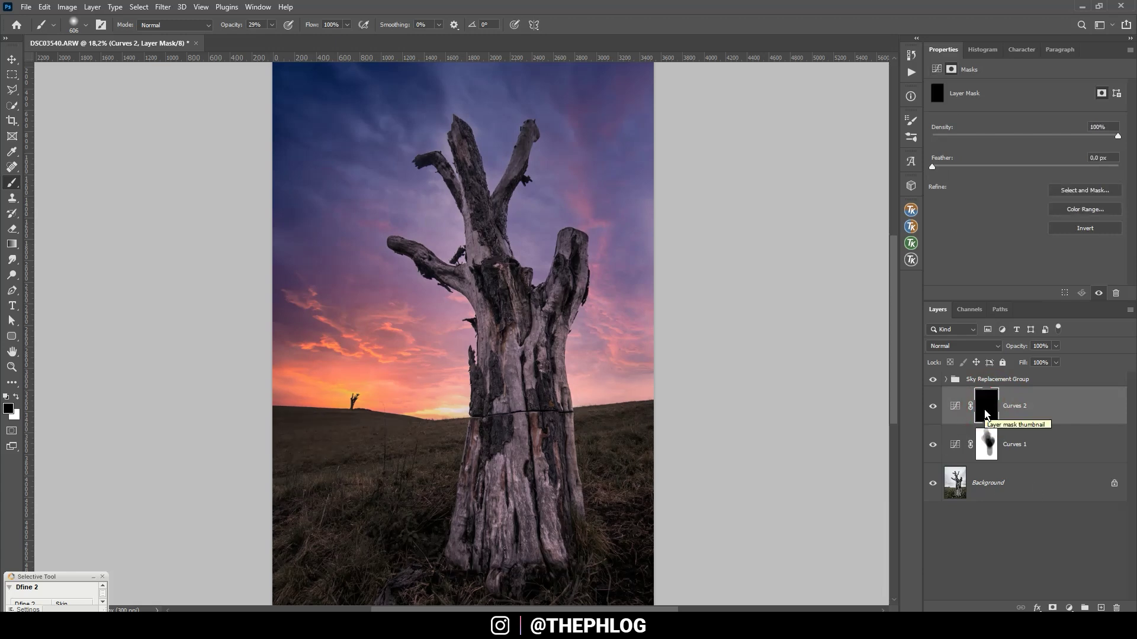
# Paint white with a large brush into the bottom-left foreground of the Curves 2 mask
pyautogui.moveTo(340, 450); pyautogui.dragTo(370, 451)
pyautogui.click(17, 397)
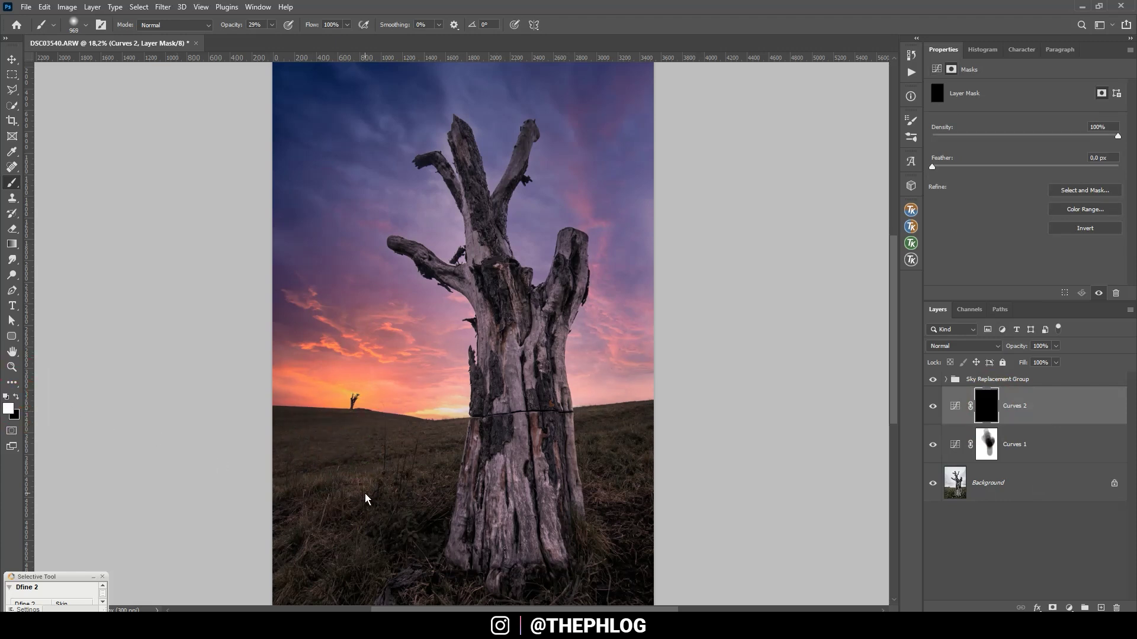
pyautogui.click(275, 499)
pyautogui.click(294, 473)
pyautogui.moveTo(335, 478); pyautogui.dragTo(309, 556)
pyautogui.hotkey('ctrl', '0')
pyautogui.click(986, 379)
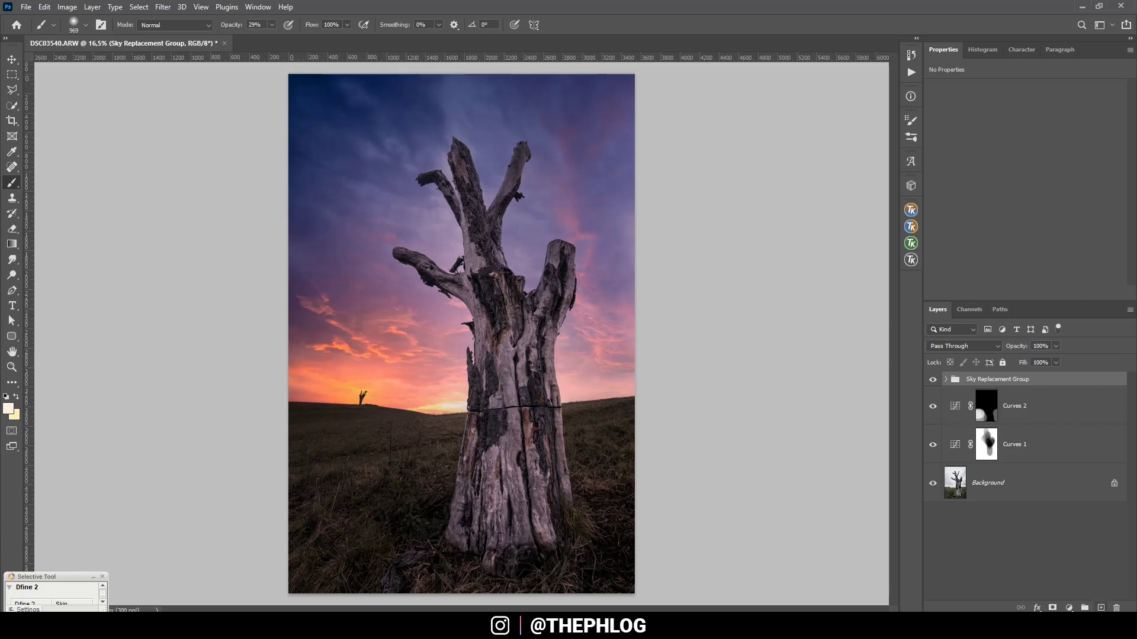
# Add a new empty layer on top and set its blend mode to Hard Light
pyautogui.click(1101, 608)
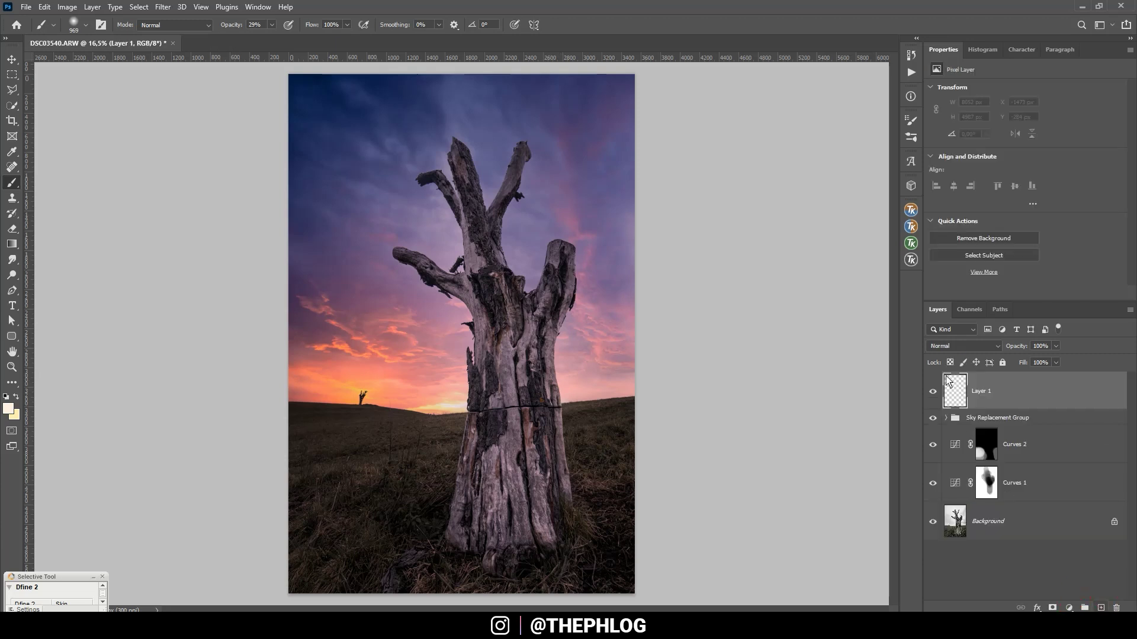
pyautogui.click(957, 345)
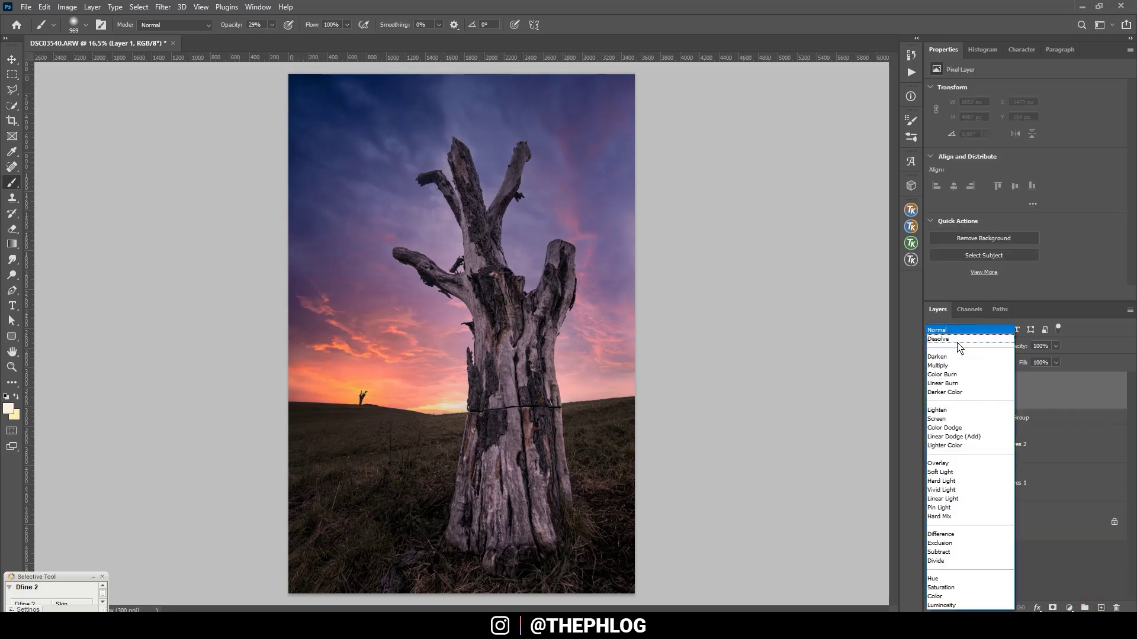
pyautogui.click(962, 482)
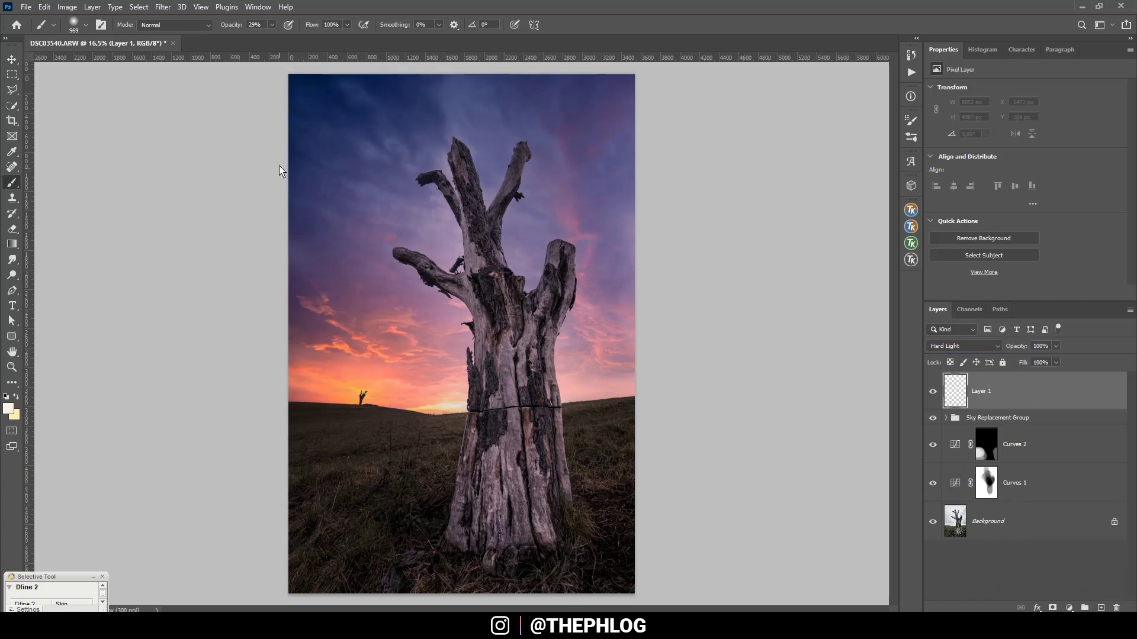
# Set brush opacity to 9% and sample the pale pink ded1d2 from the bright sky
pyautogui.click(271, 25)
pyautogui.click(326, 6)
pyautogui.scroll(8, 483, 402)
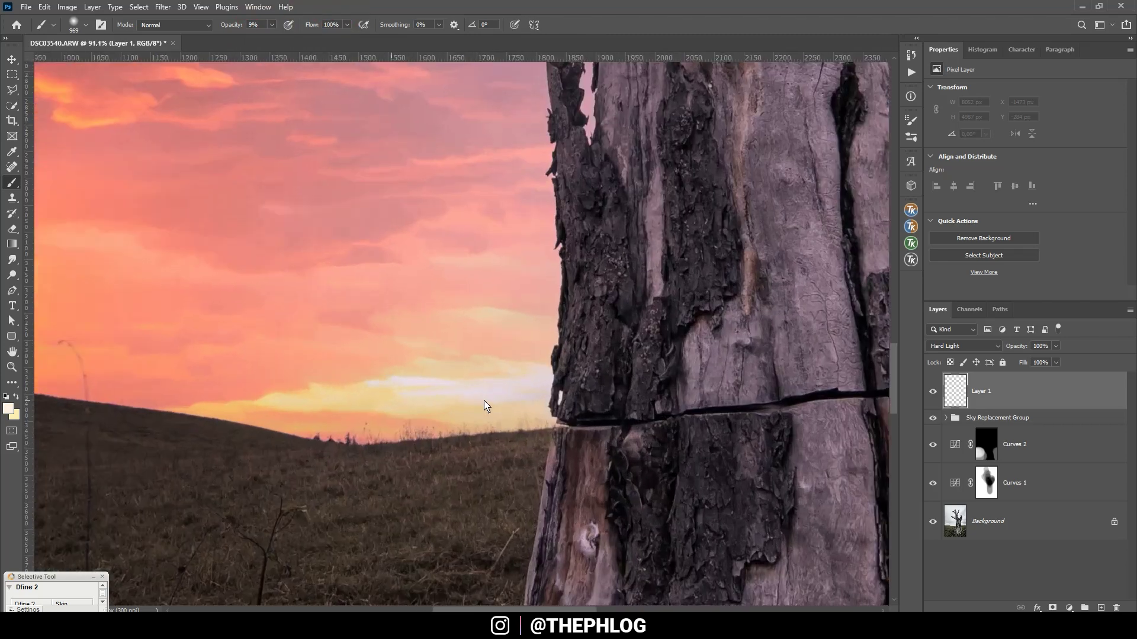
pyautogui.scroll(3, 598, 377)
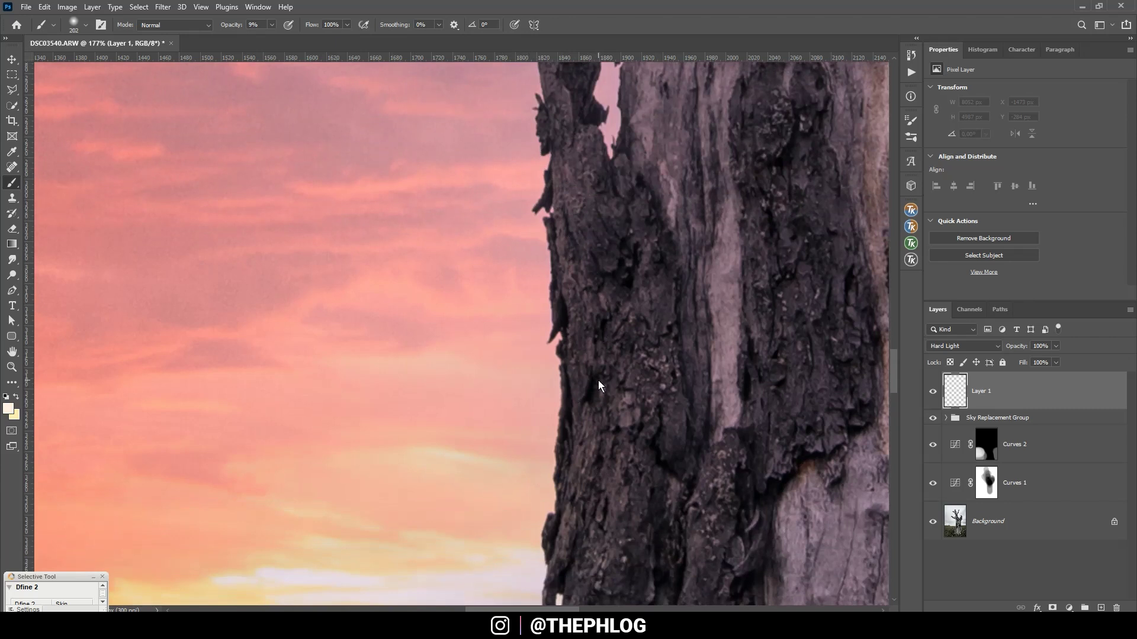
pyautogui.scroll(5, 598, 380)
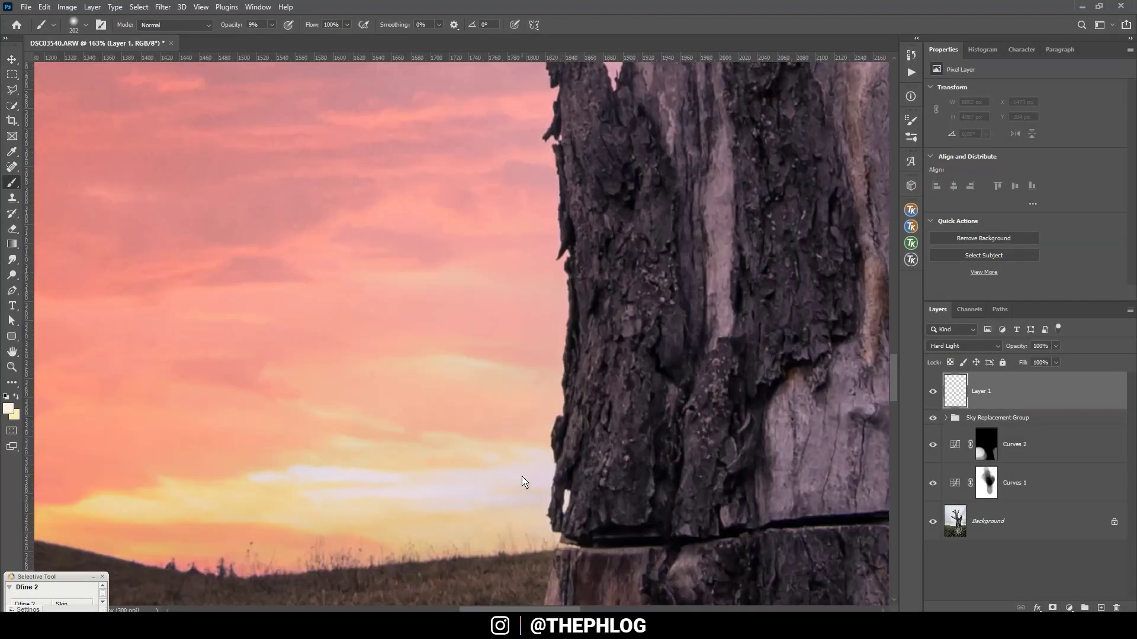
pyautogui.keyDown('alt'); pyautogui.rightClick(521, 477); pyautogui.keyUp('alt')
pyautogui.keyDown('alt'); pyautogui.click(528, 477); pyautogui.keyUp('alt')
pyautogui.click(8, 412)
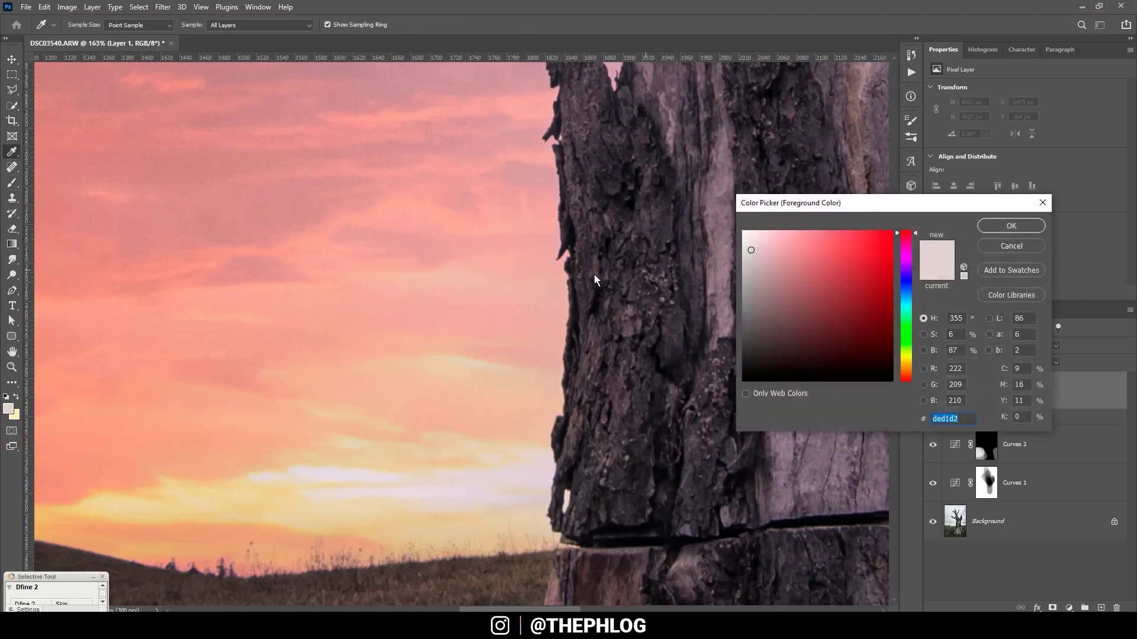
# Keep the pale pink colour and paint a faint glow along the horizon and by the trunk
pyautogui.press('Return')
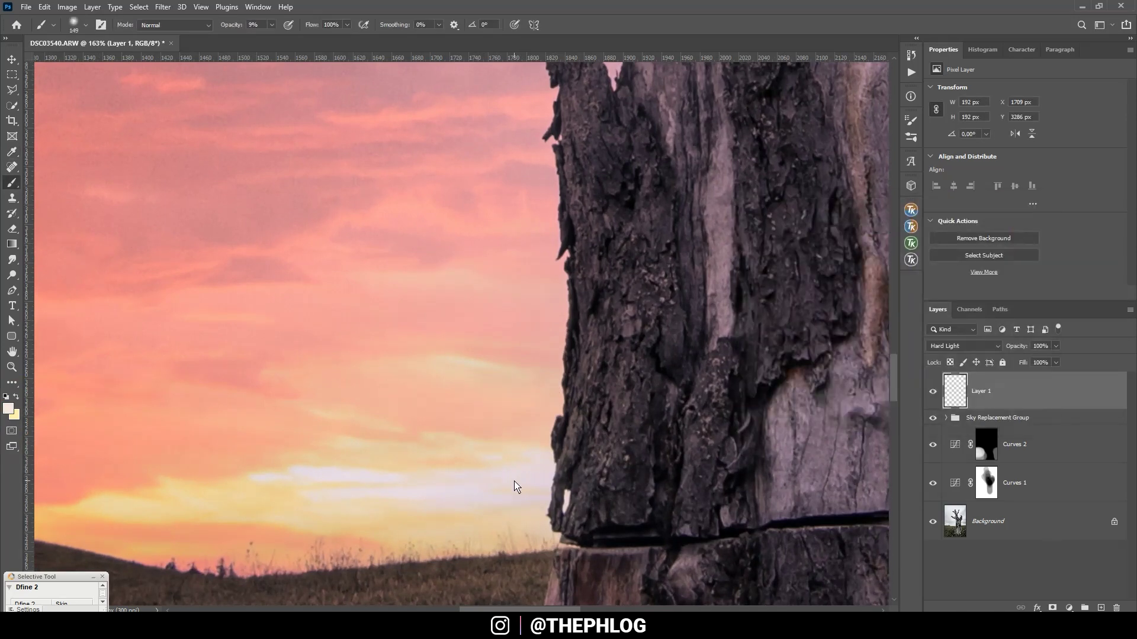
pyautogui.moveTo(448, 492); pyautogui.dragTo(310, 490)
pyautogui.click(534, 477)
pyautogui.moveTo(541, 483)
pyautogui.mouseDown()
pyautogui.moveTo(558, 490)
pyautogui.moveTo(537, 474)
pyautogui.moveTo(546, 509)
pyautogui.mouseUp()
pyautogui.scroll(3, 554, 491)
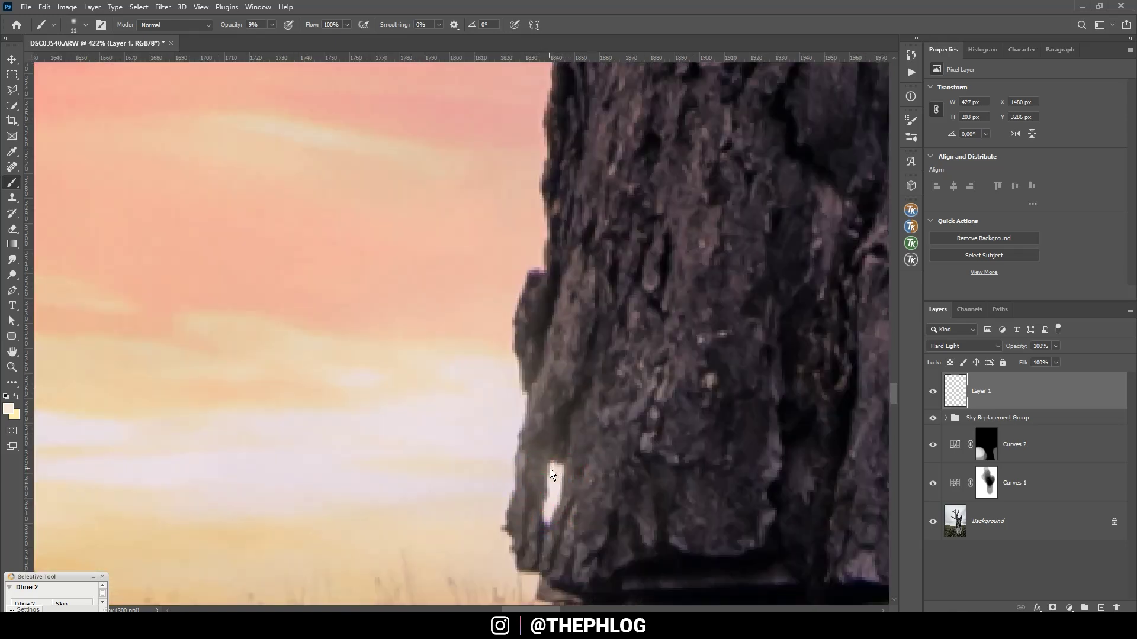
pyautogui.scroll(-3, 546, 509)
pyautogui.scroll(-4, 546, 509)
# With a larger brush, dab glow around the sun and to its left
pyautogui.moveTo(464, 521)
pyautogui.mouseDown()
pyautogui.moveTo(446, 524)
pyautogui.moveTo(448, 507)
pyautogui.mouseUp()
pyautogui.click(457, 514)
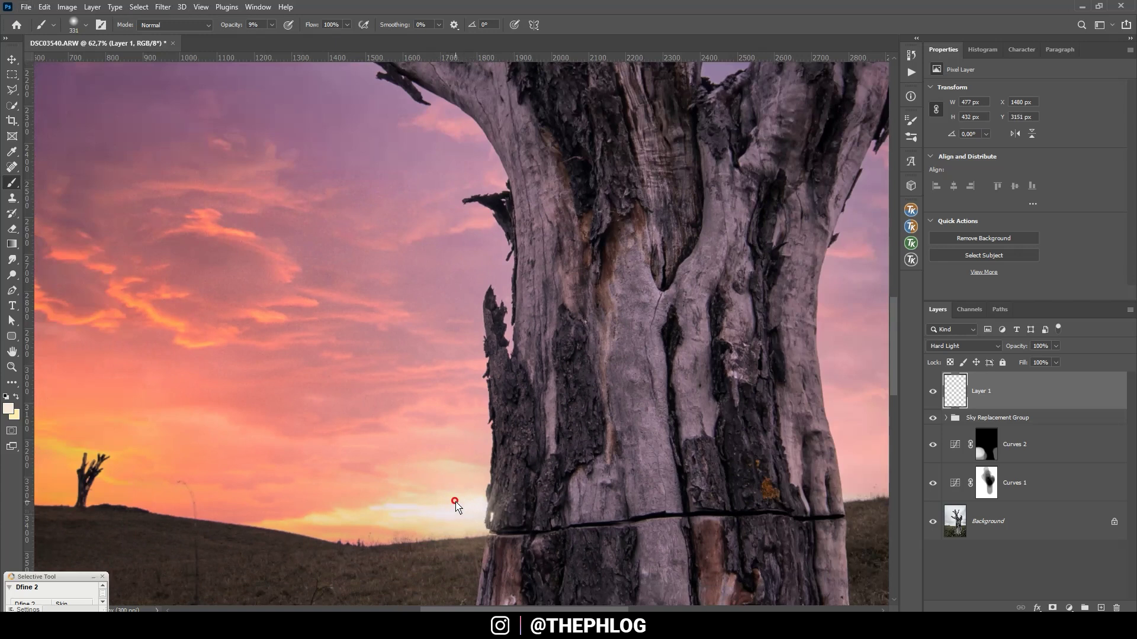
pyautogui.click(414, 521)
pyautogui.click(391, 514)
pyautogui.moveTo(395, 530)
pyautogui.mouseDown()
pyautogui.moveTo(502, 538)
pyautogui.moveTo(453, 536)
pyautogui.moveTo(437, 508)
pyautogui.mouseUp()
pyautogui.click(436, 507)
pyautogui.scroll(-3, 462, 508)
pyautogui.scroll(2, 528, 494)
# Paint a wide glow around the sun and spread it across the horizon sky
pyautogui.moveTo(509, 484)
pyautogui.mouseDown()
pyautogui.moveTo(529, 488)
pyautogui.moveTo(515, 472)
pyautogui.mouseUp()
pyautogui.click(542, 479)
pyautogui.scroll(-4, 525, 470)
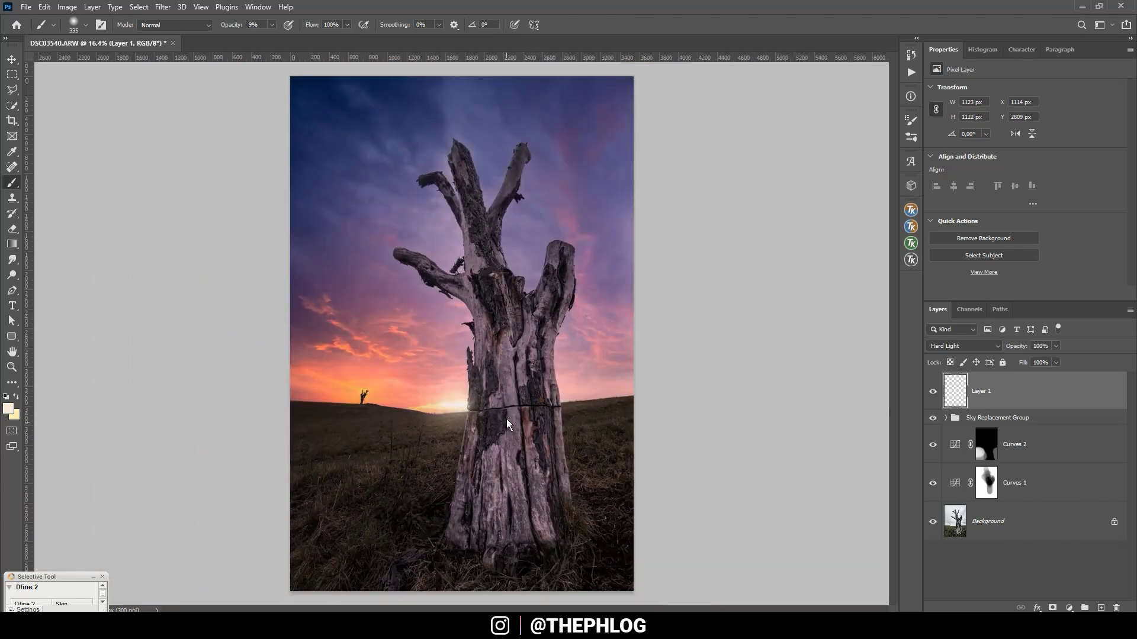
pyautogui.moveTo(457, 402); pyautogui.dragTo(473, 405)
pyautogui.click(458, 410)
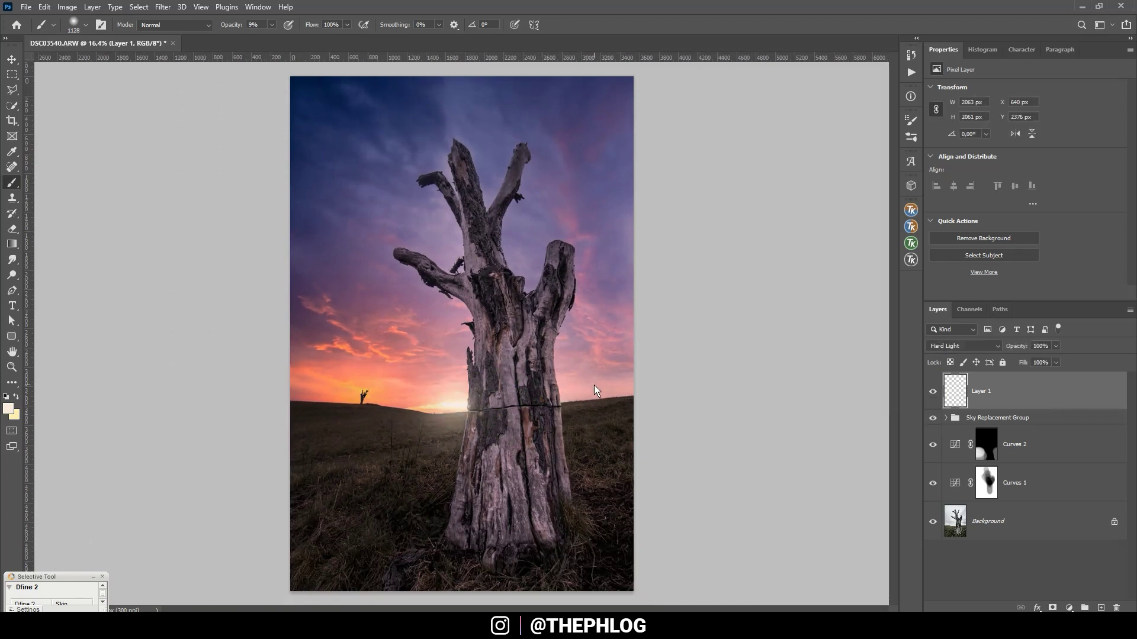
pyautogui.moveTo(595, 385); pyautogui.dragTo(562, 395)
pyautogui.click(559, 398)
pyautogui.scroll(-1, 502, 315)
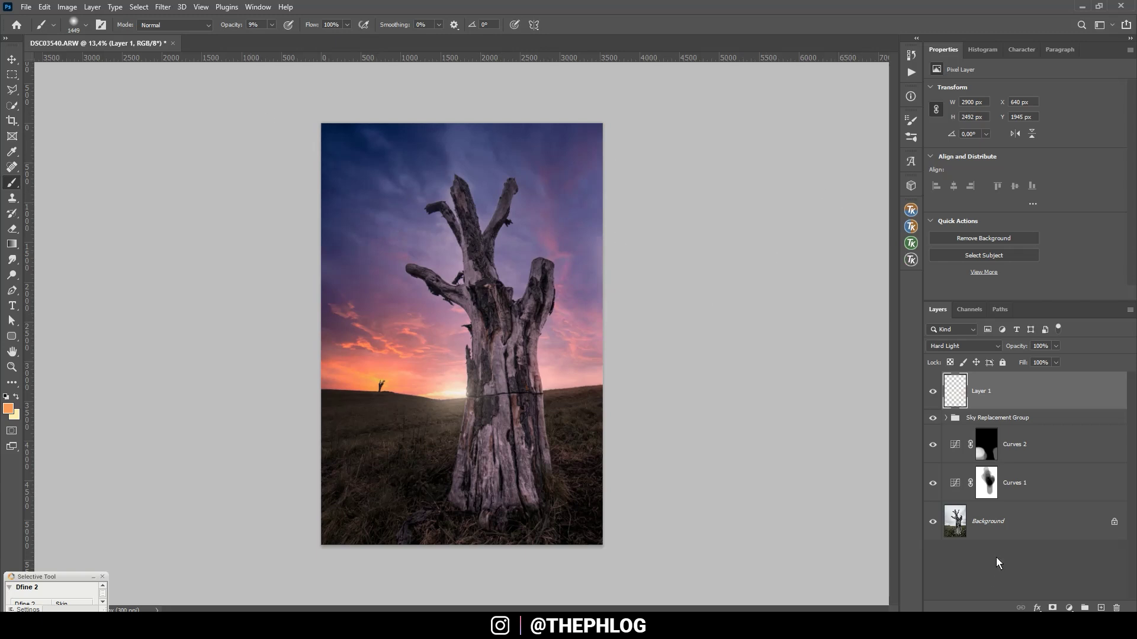
# Merge Layer 1 through Background, then apply Color Efex Pro 4 Polarization at Strength 100%, Rotate 105°
pyautogui.keyDown('shift'); pyautogui.click(991, 525); pyautogui.keyUp('shift')
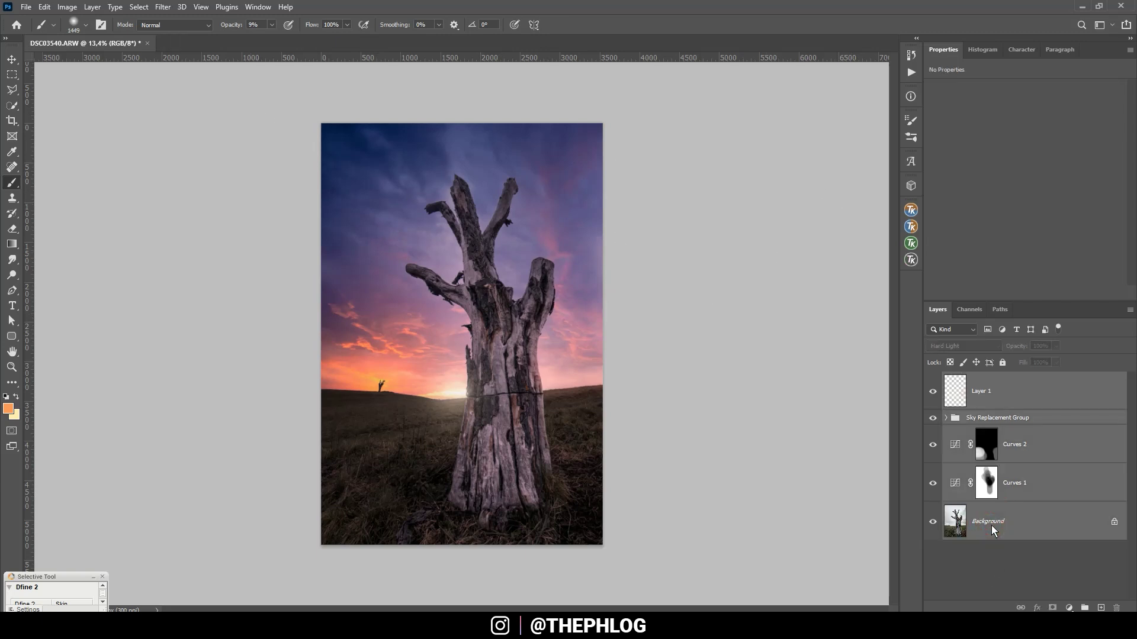
pyautogui.hotkey('ctrl', 'e')
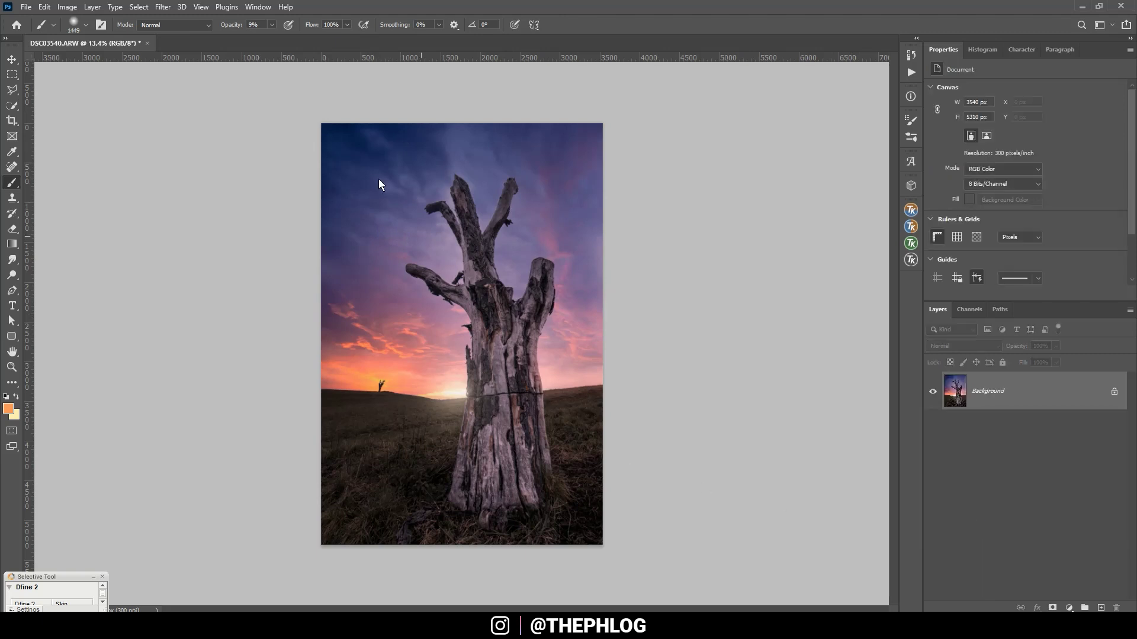
pyautogui.click(181, 7)
pyautogui.press('Left')
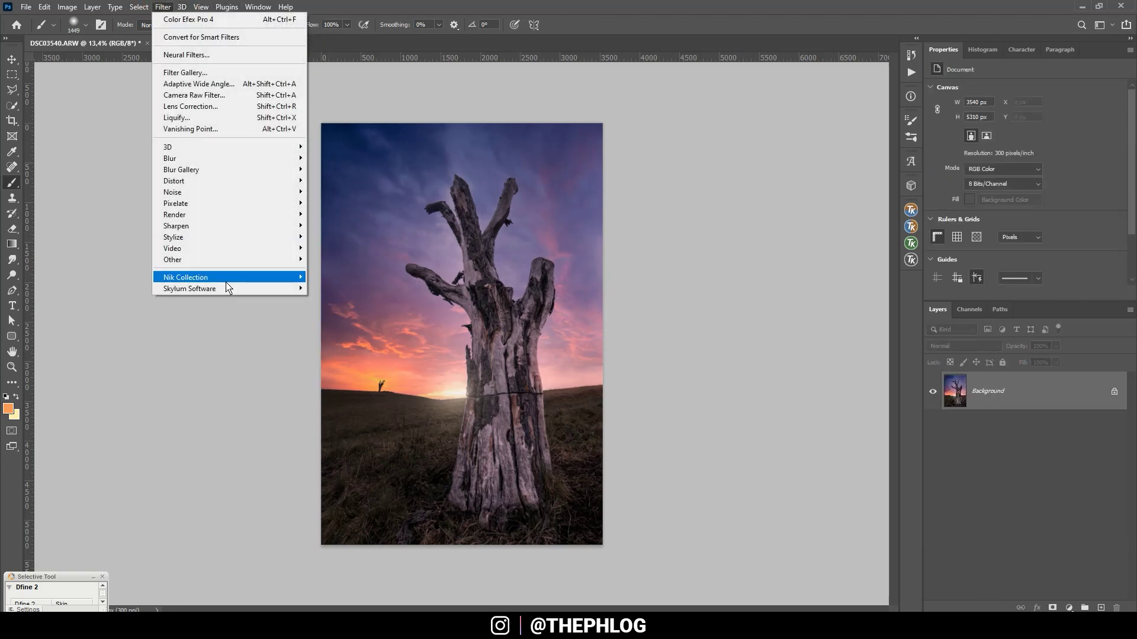
pyautogui.moveTo(234, 278)
pyautogui.click(375, 288)
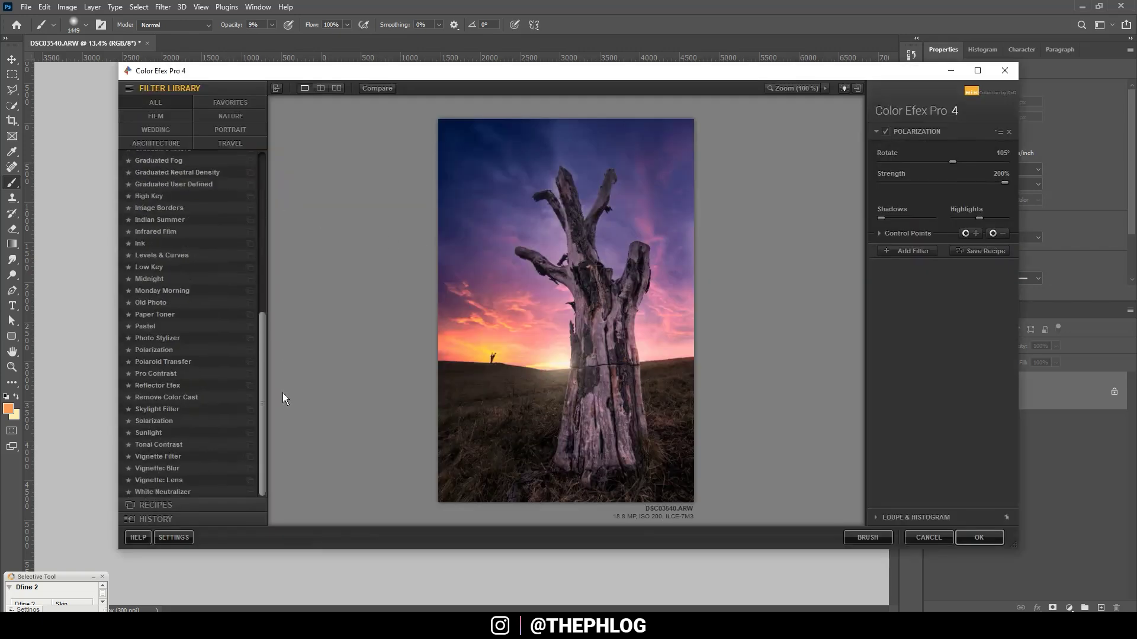
pyautogui.click(169, 350)
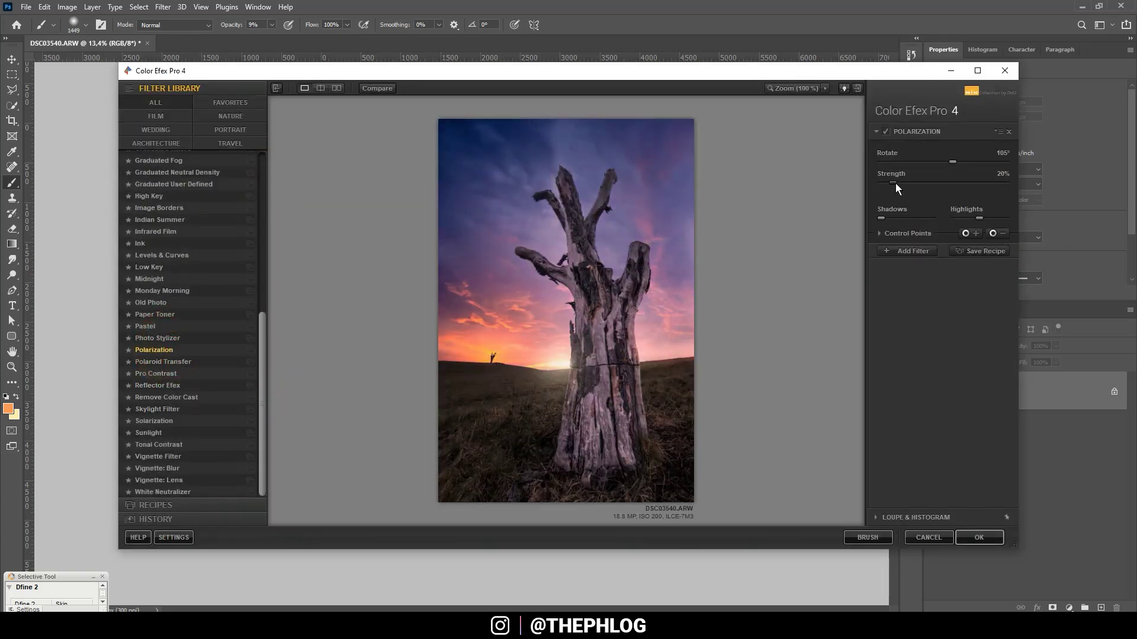
pyautogui.moveTo(896, 183); pyautogui.dragTo(919, 176)
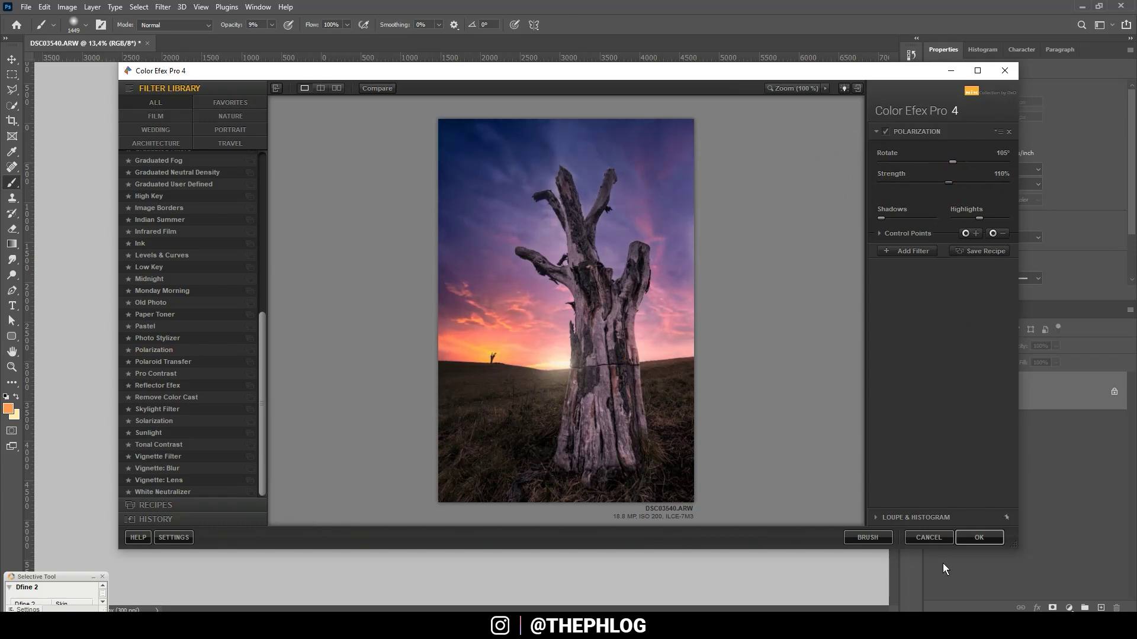
pyautogui.click(965, 539)
# Apply Color Efex Pro 4's Classical Soft Focus using the Diffusion 1 method at 50% strength
pyautogui.click(161, 6)
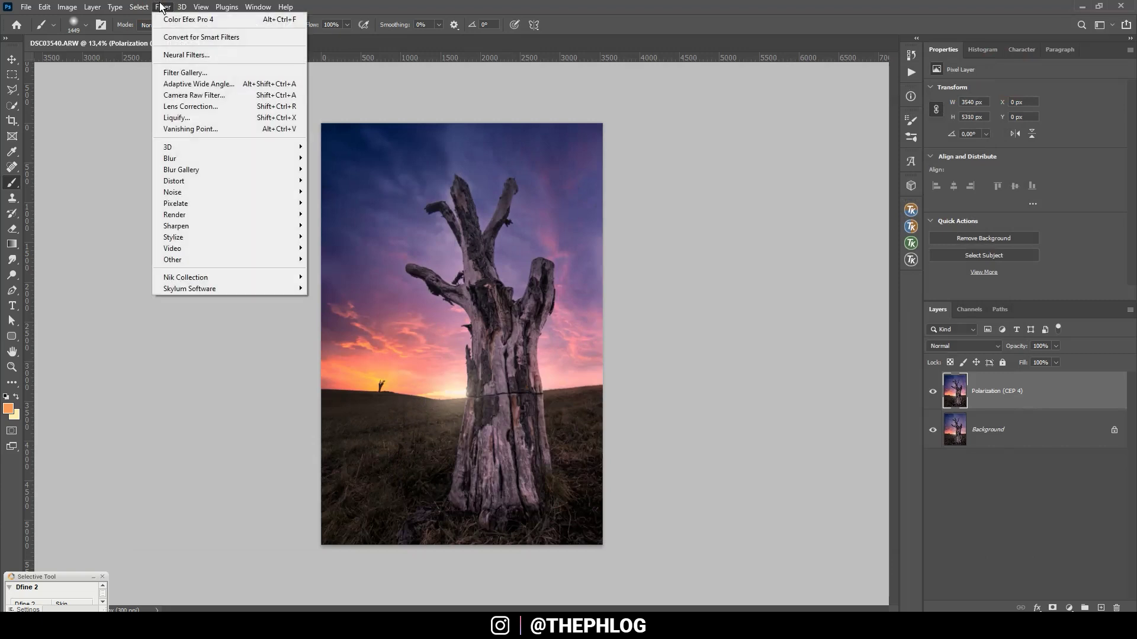
pyautogui.moveTo(245, 279)
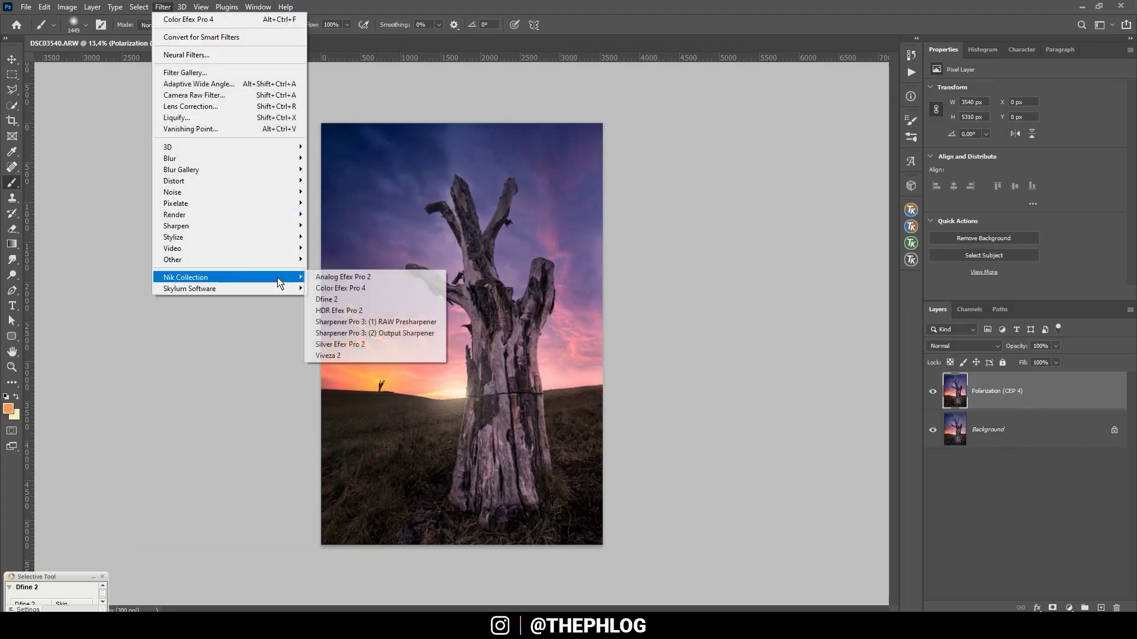
pyautogui.click(360, 286)
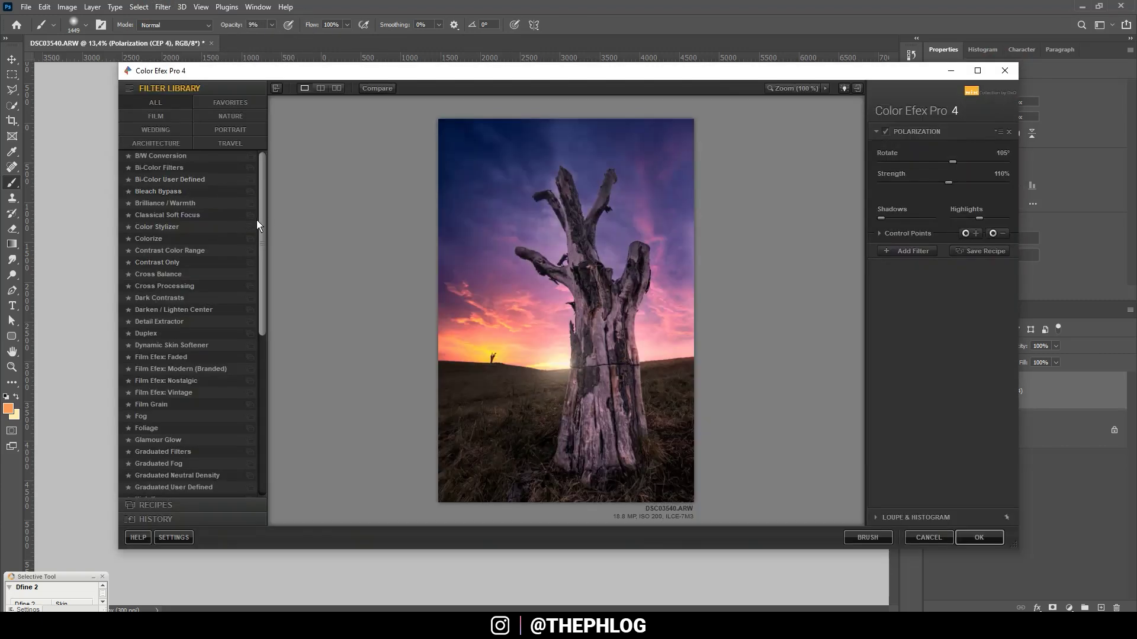
pyautogui.click(204, 202)
pyautogui.click(204, 214)
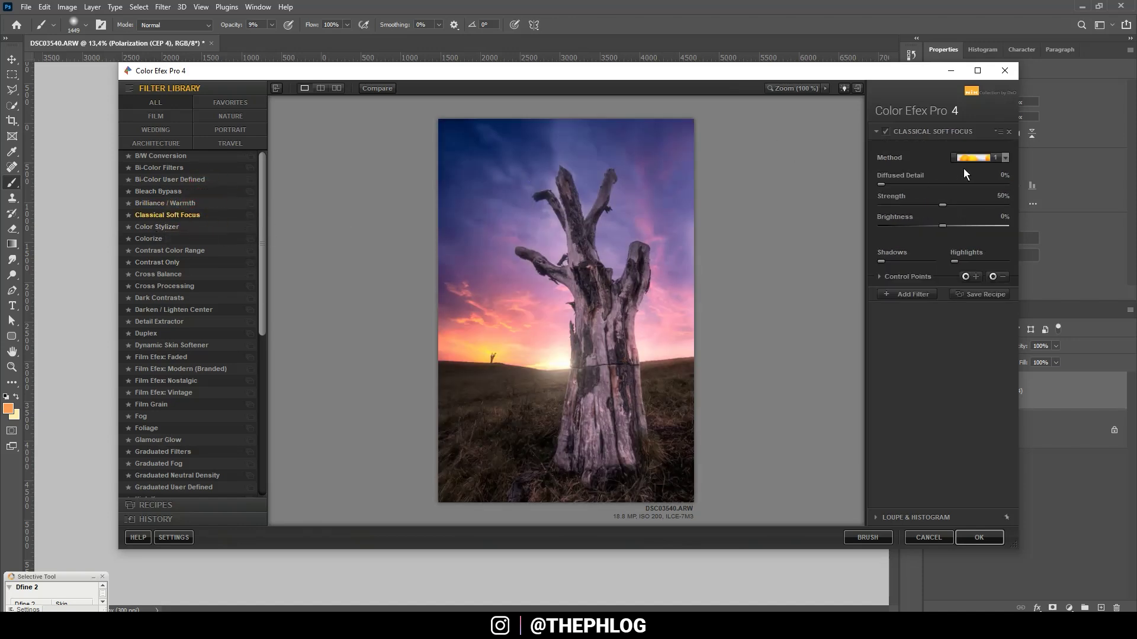
pyautogui.click(990, 159)
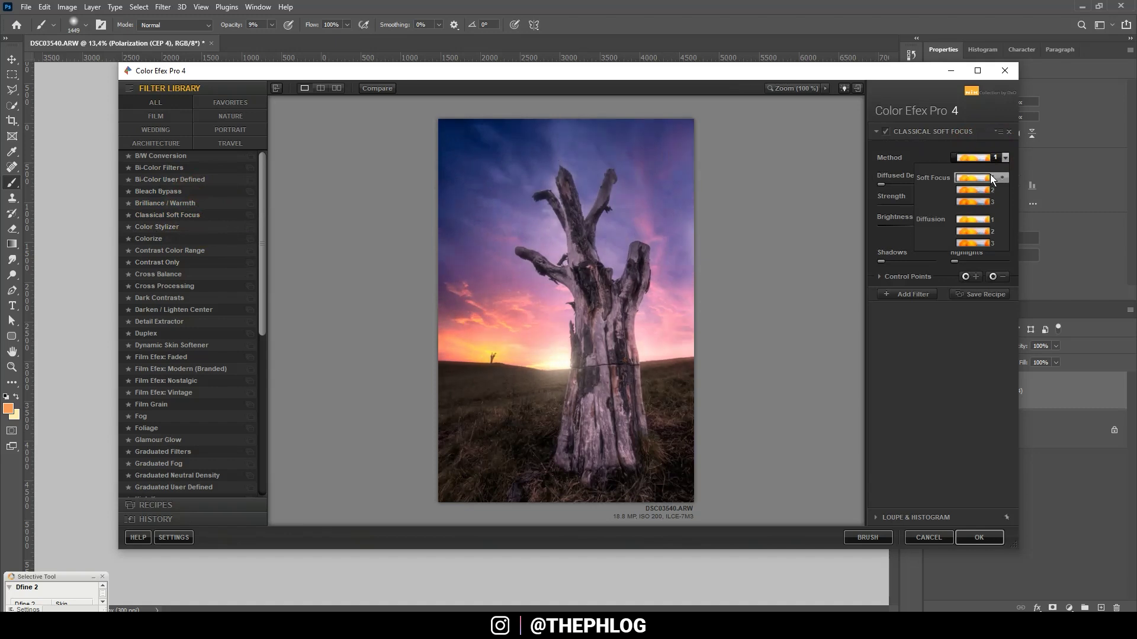
pyautogui.click(990, 220)
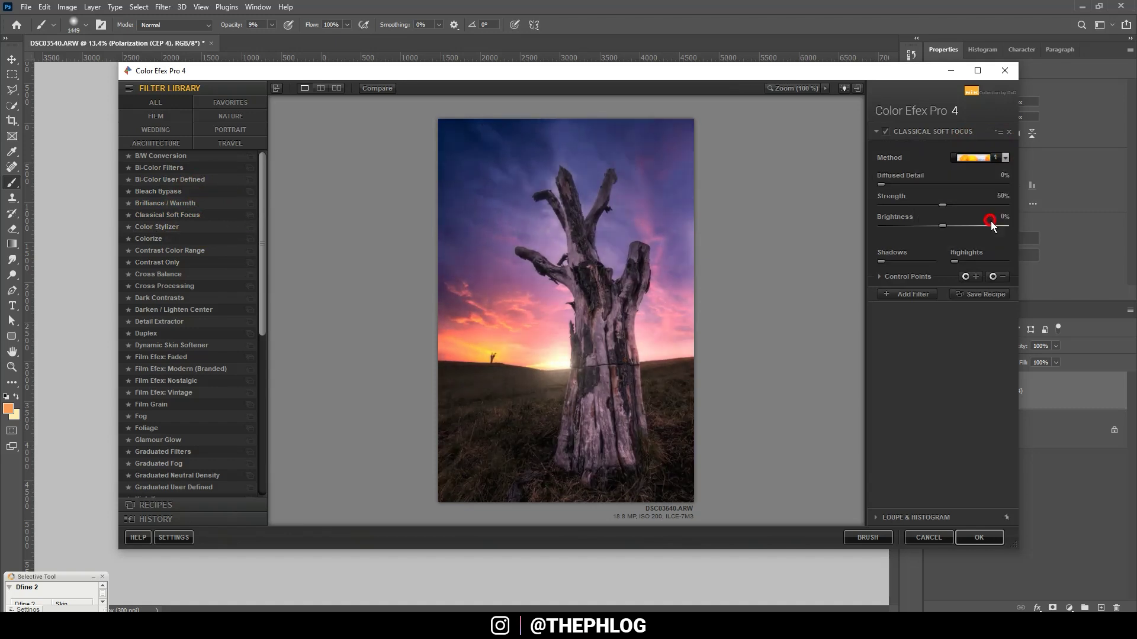
pyautogui.click(988, 540)
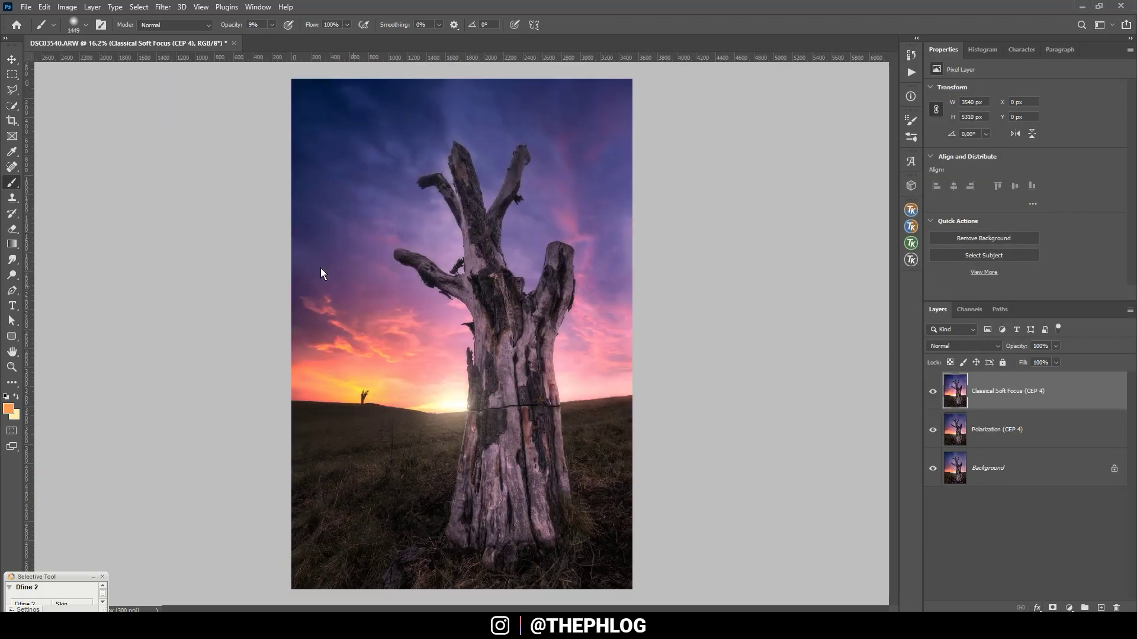
# Mask the Classical Soft Focus layer, paint black at 100% opacity over the tree, and compare
pyautogui.click(1053, 608)
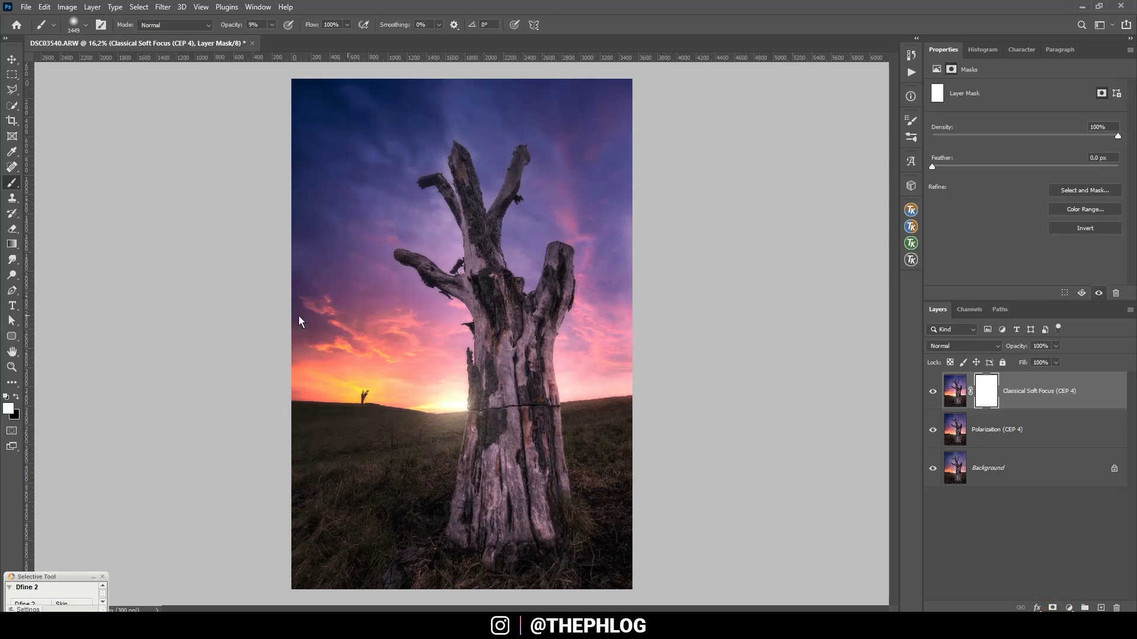
pyautogui.moveTo(332, 335); pyautogui.dragTo(367, 318)
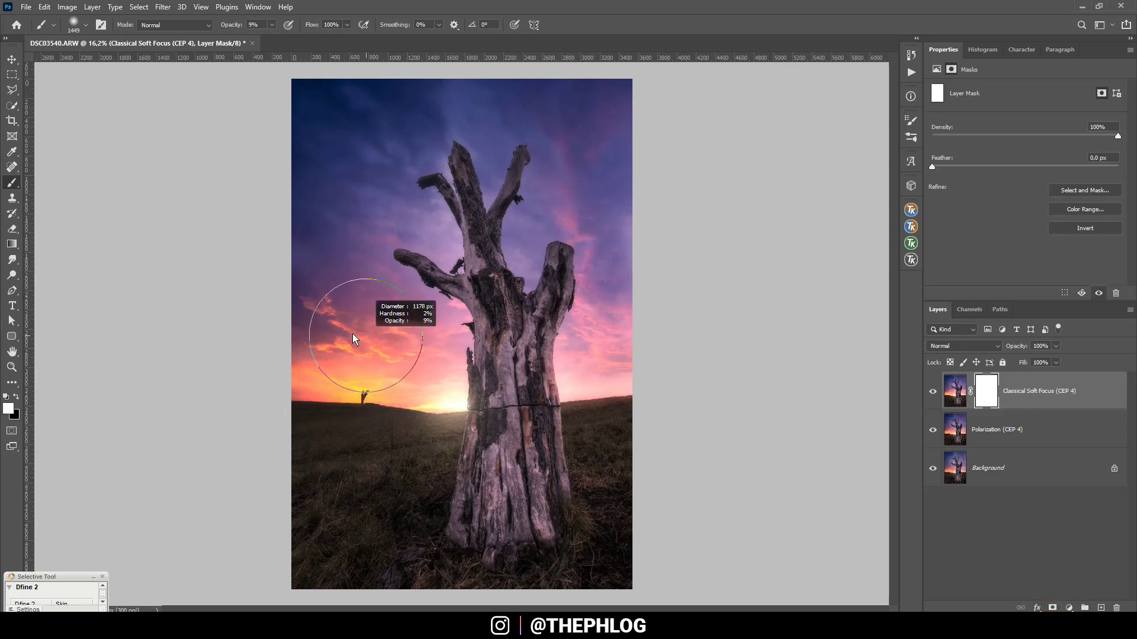
pyautogui.click(16, 398)
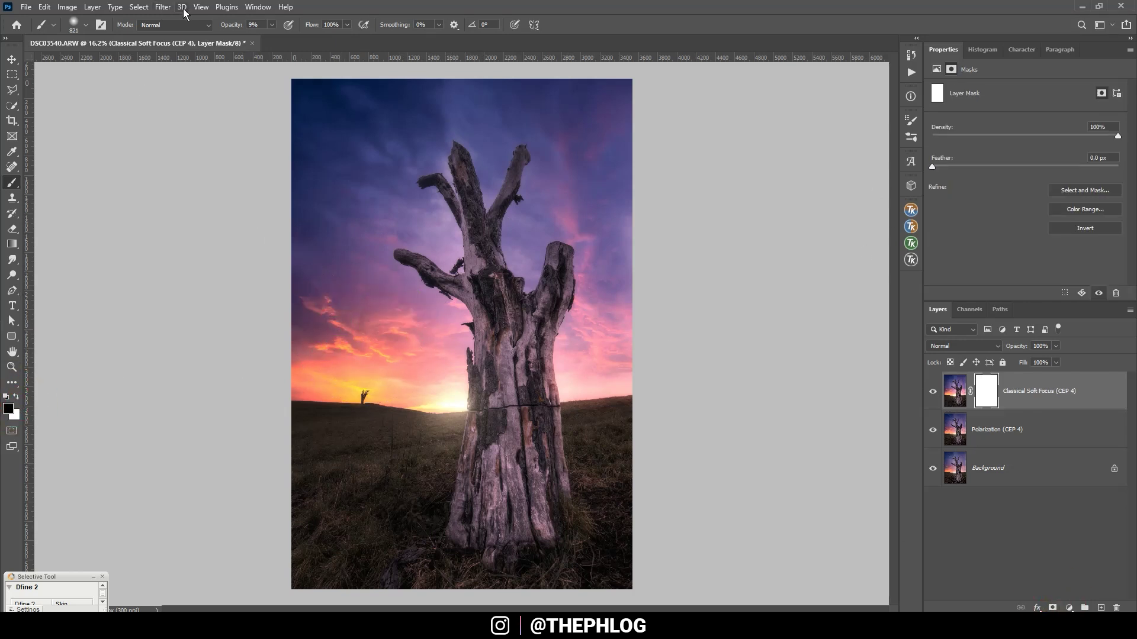
pyautogui.click(272, 24)
pyautogui.moveTo(272, 38); pyautogui.dragTo(327, 38)
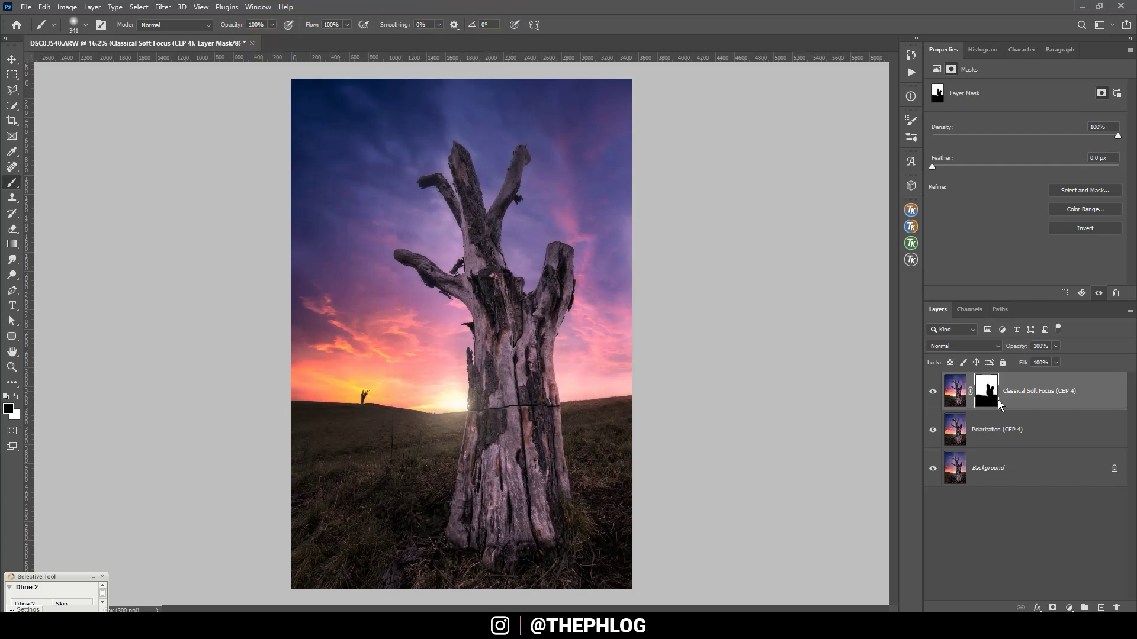
pyautogui.click(932, 395)
pyautogui.click(931, 395)
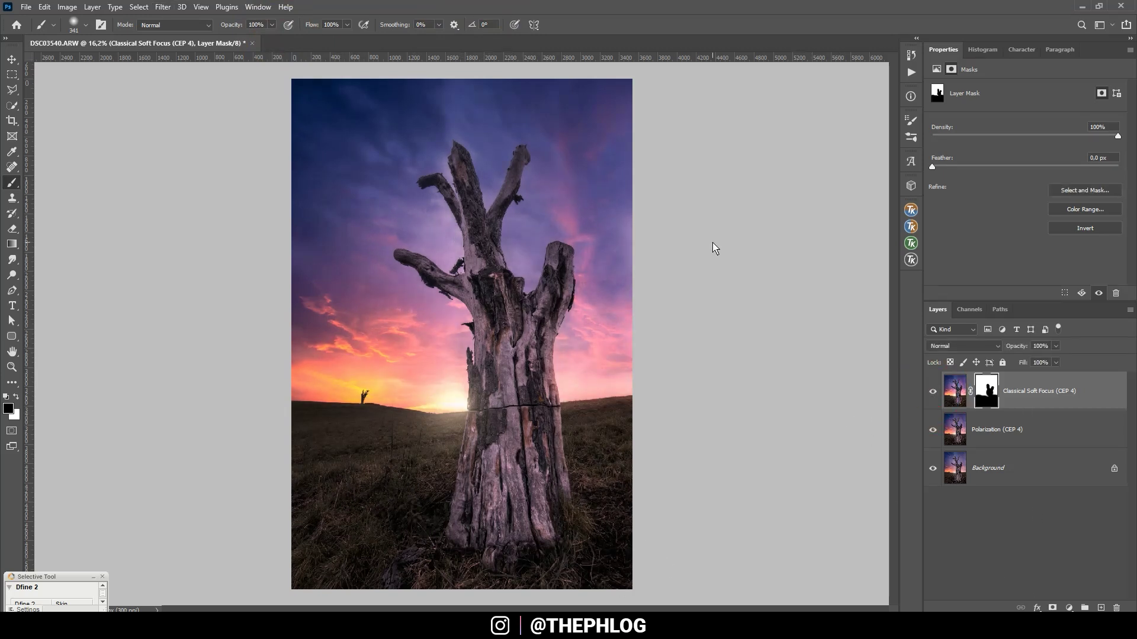